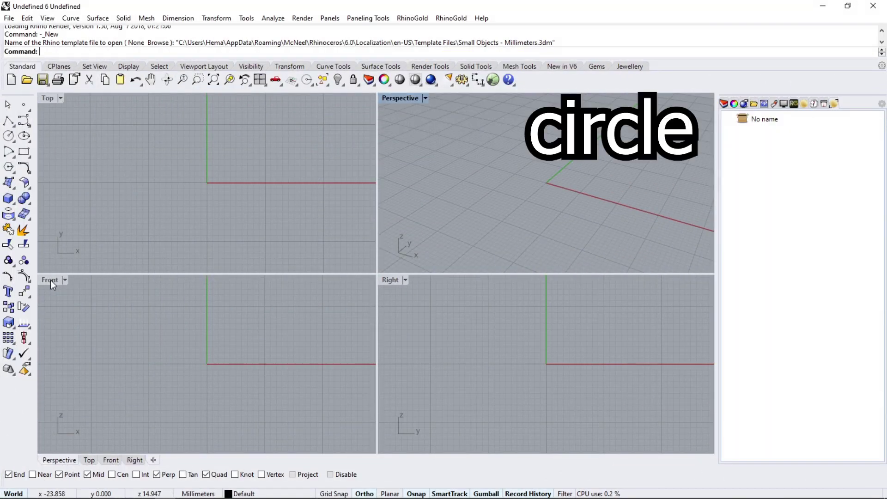
# - Maximize the Front view and draw an 18.4 mm diameter circle centred at the origin
pyautogui.doubleClick(51, 280)
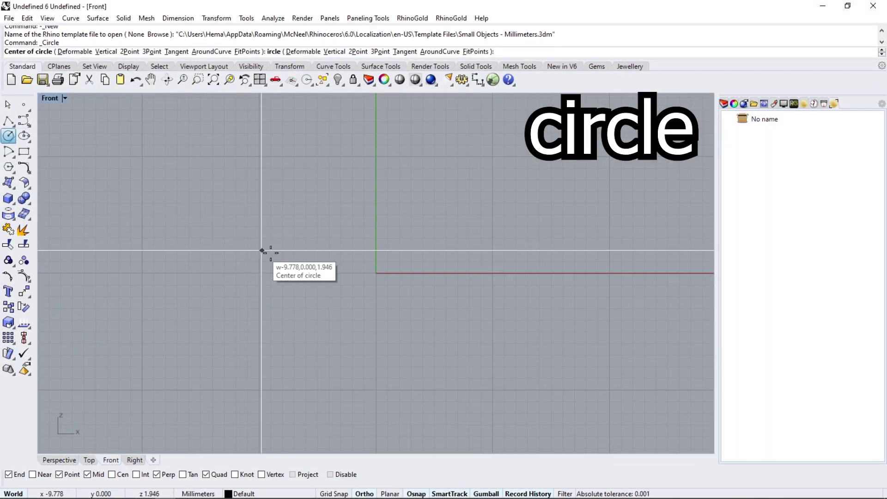
pyautogui.write('0')
pyautogui.press('Return')
pyautogui.write('18.4')
pyautogui.press('Return')
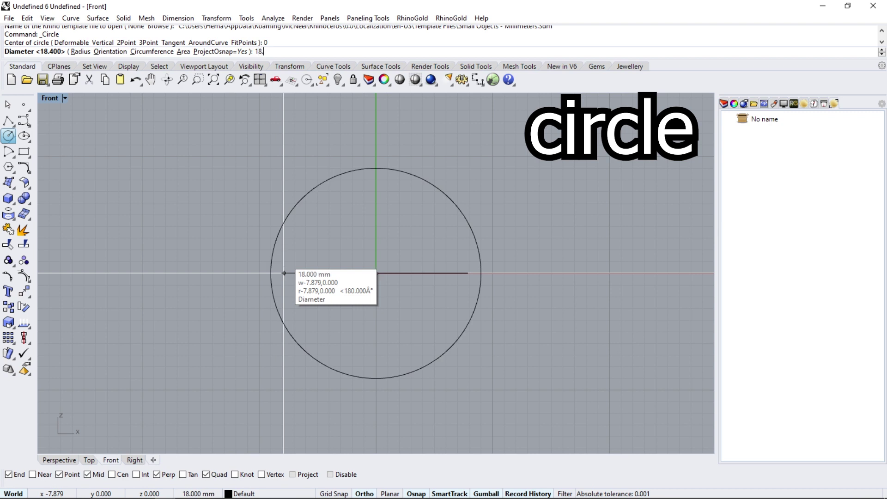
# - Offset the circle 1 mm inward and 3 mm outward, then select all three for Layer 01
pyautogui.click(287, 198)
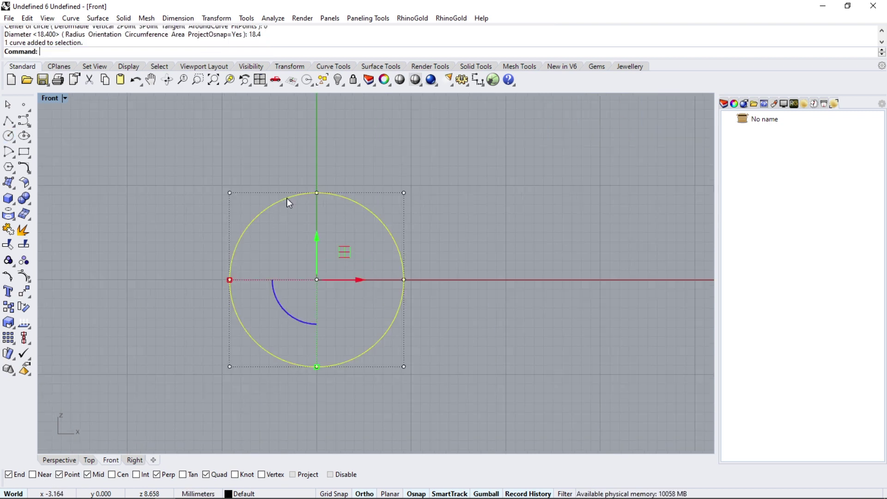
pyautogui.click(30, 174)
pyautogui.click(179, 174)
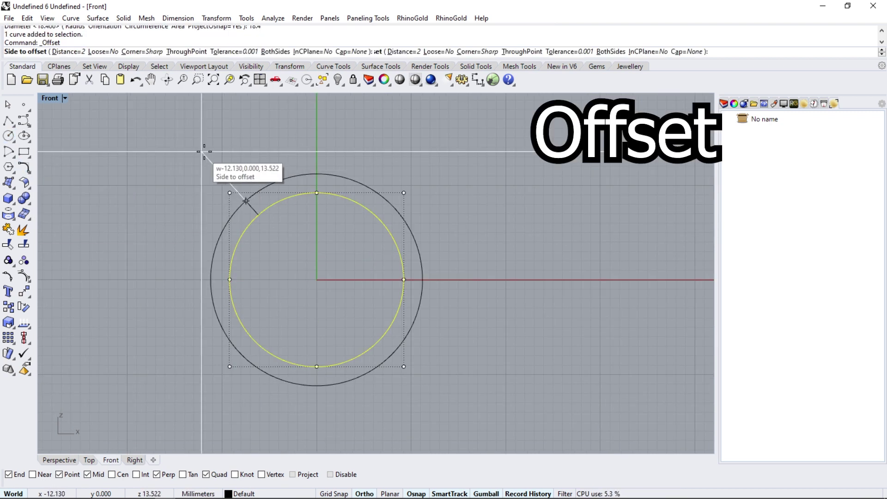
pyautogui.write('1.')
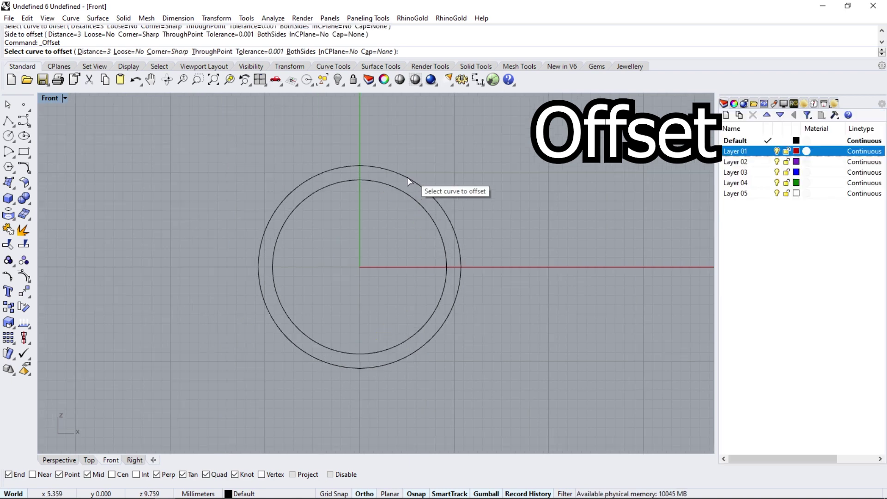
pyautogui.click(407, 176)
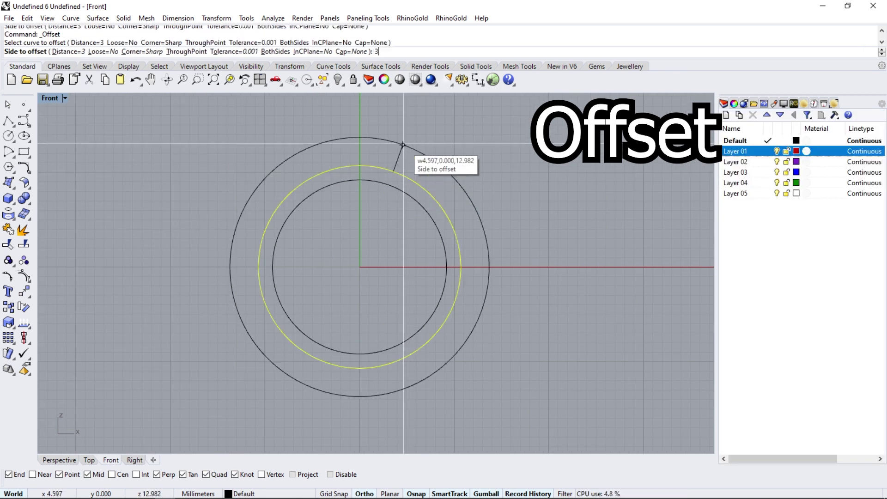
pyautogui.press('Return')
pyautogui.click(402, 144)
pyautogui.moveTo(502, 125); pyautogui.dragTo(421, 191)
pyautogui.rightClick(763, 155)
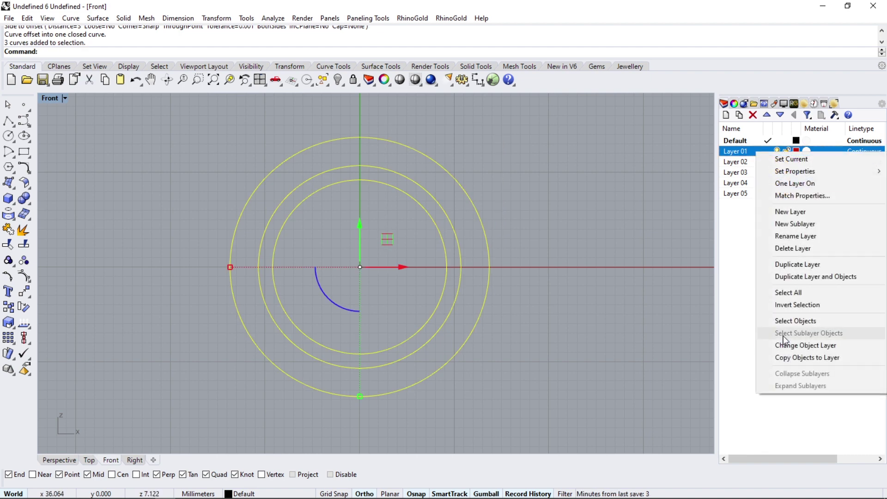
# - Put the three circles on Layer 01 and divide the outer circle into 6 segments with dv
pyautogui.click(806, 344)
pyautogui.write('d')
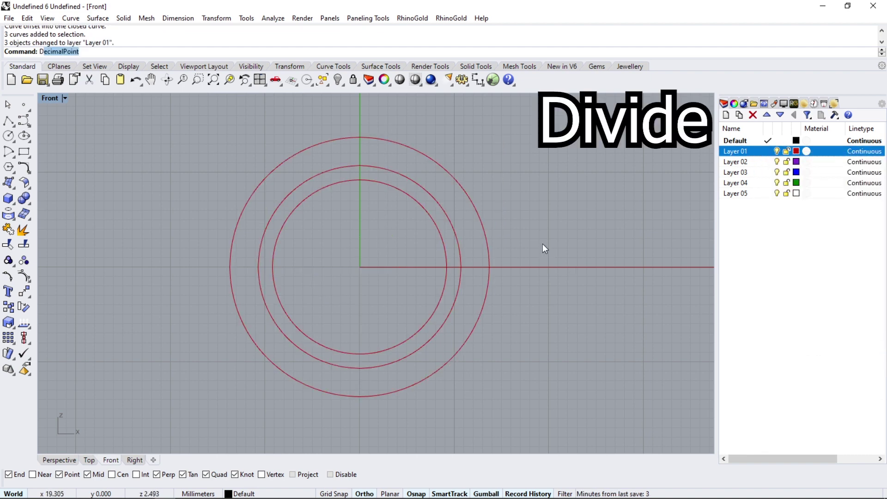
pyautogui.write('vide')
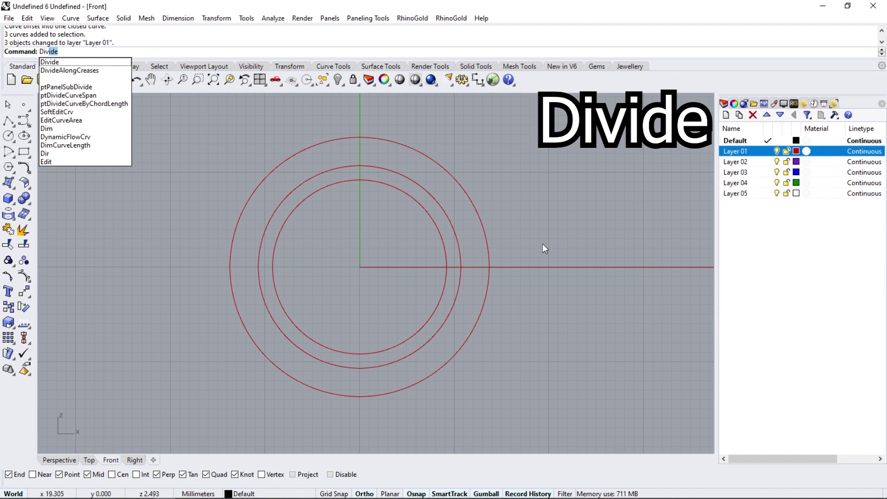
pyautogui.press('Return')
pyautogui.click(426, 156)
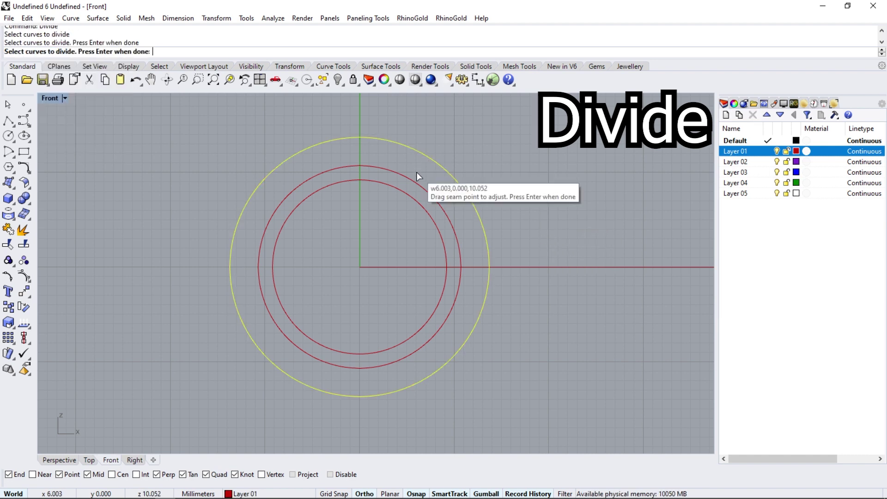
pyautogui.press('Return')
pyautogui.press('Return')
pyautogui.write('6')
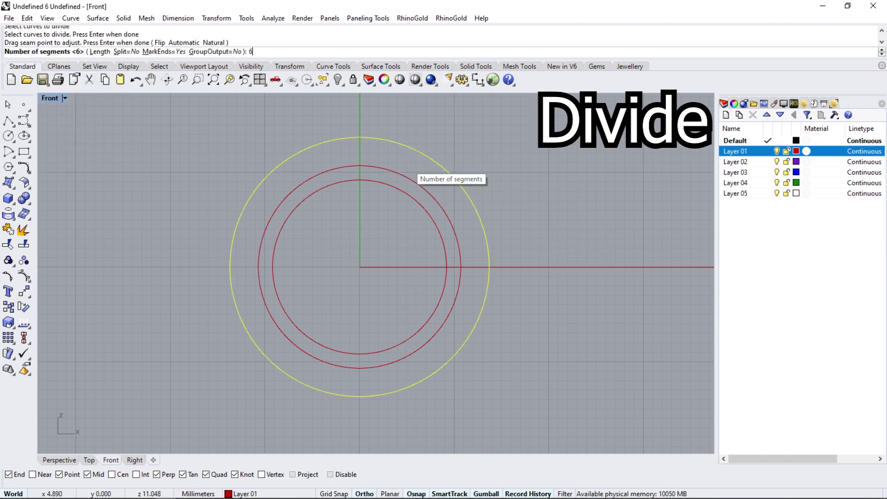
pyautogui.press('Return')
pyautogui.press('Return')
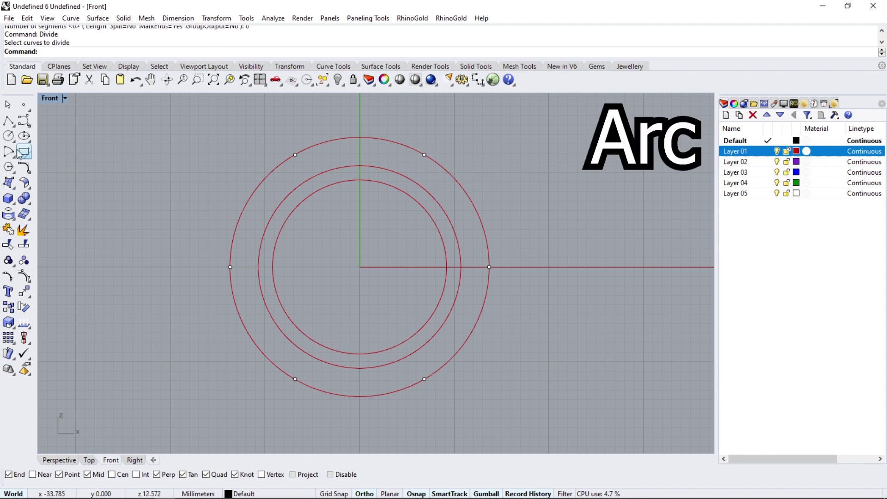
# - Draw an arc between the two top division points, sagging through the middle circle's top
pyautogui.click(15, 160)
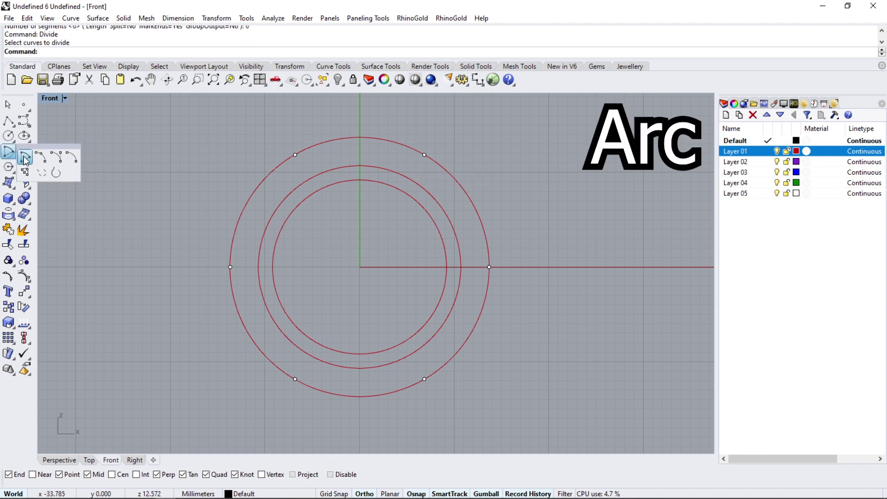
pyautogui.click(424, 155)
pyautogui.click(296, 154)
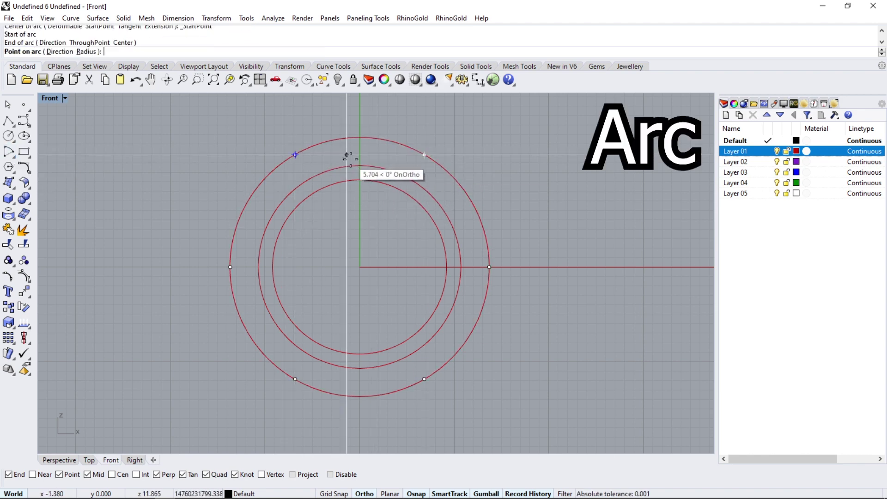
pyautogui.click(359, 165)
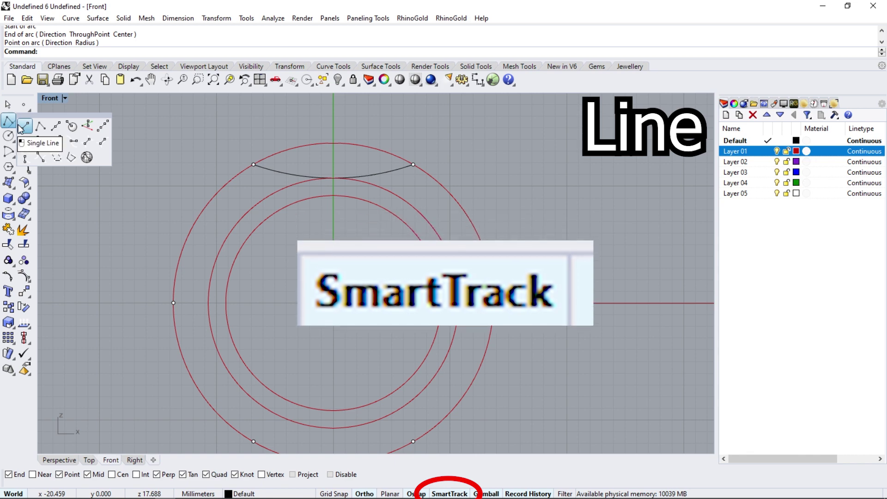
# - Draw a short sloping line off the arc's right end
pyautogui.click(18, 138)
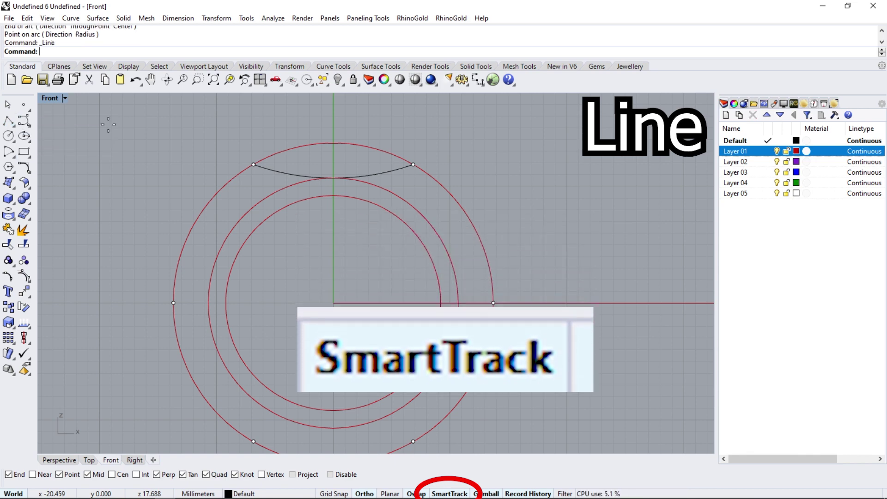
pyautogui.click(413, 164)
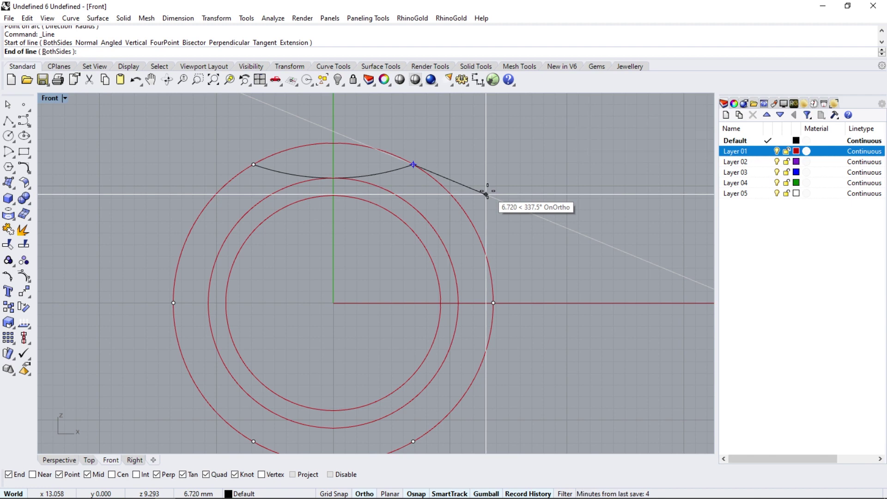
pyautogui.click(459, 183)
# - Select all point objects, delete the six division points, and select the larger circle
pyautogui.scroll(-3, 463, 174)
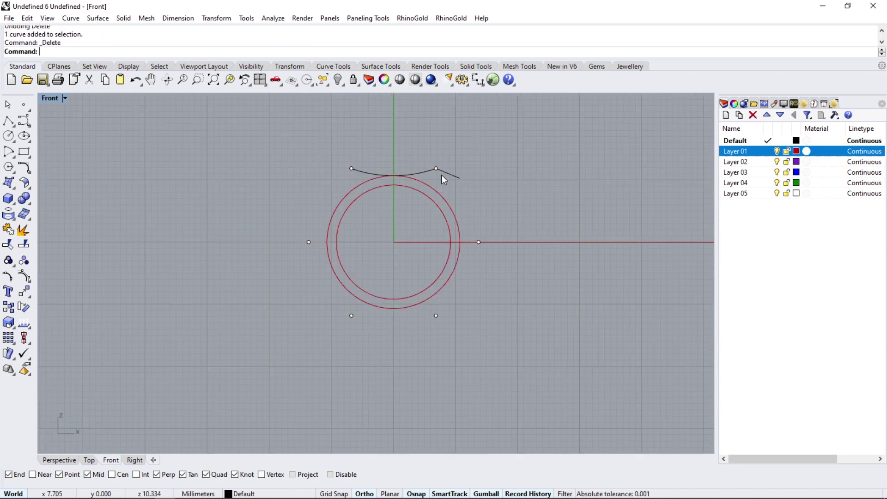
pyautogui.click(327, 83)
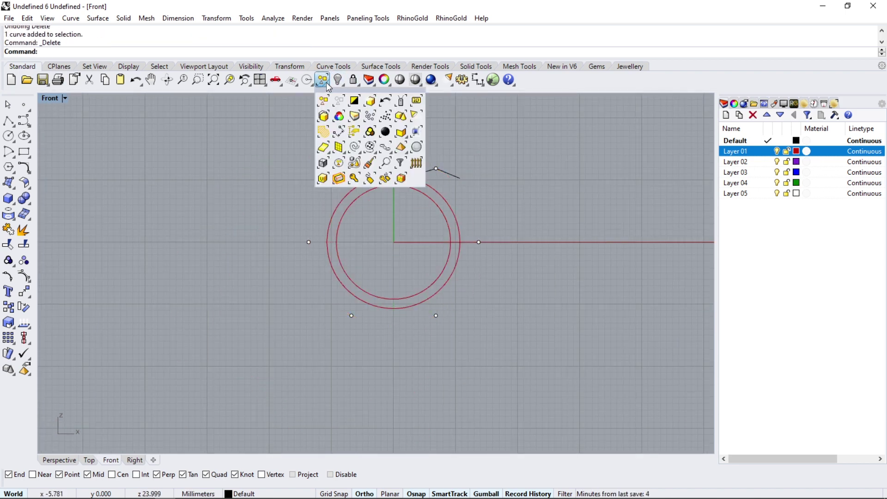
pyautogui.click(363, 136)
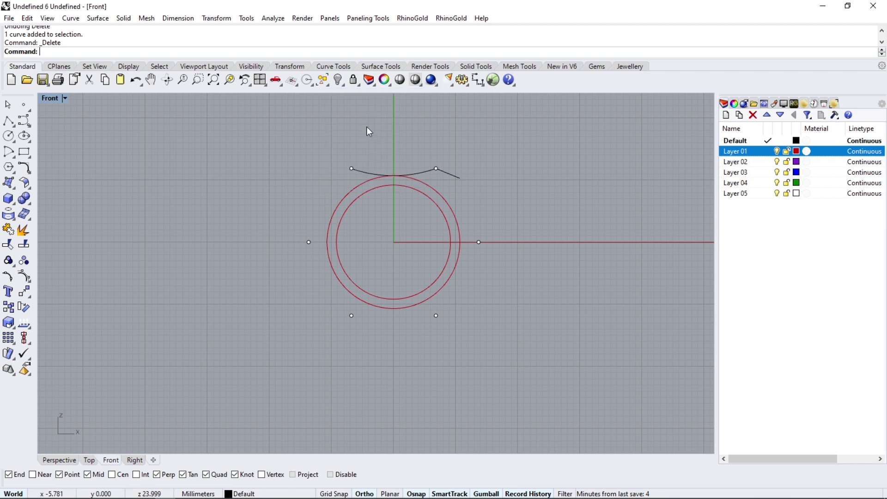
pyautogui.press('Delete')
pyautogui.scroll(-2, 404, 230)
pyautogui.scroll(2, 430, 219)
pyautogui.scroll(1, 430, 219)
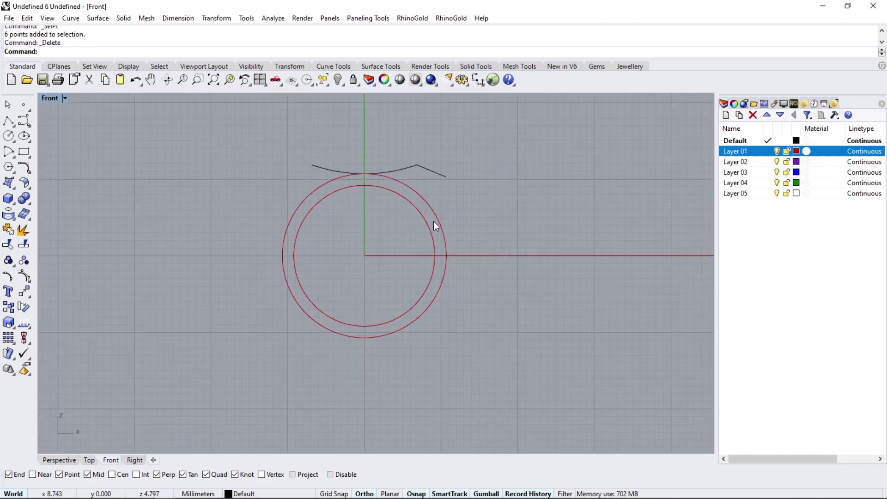
pyautogui.click(447, 252)
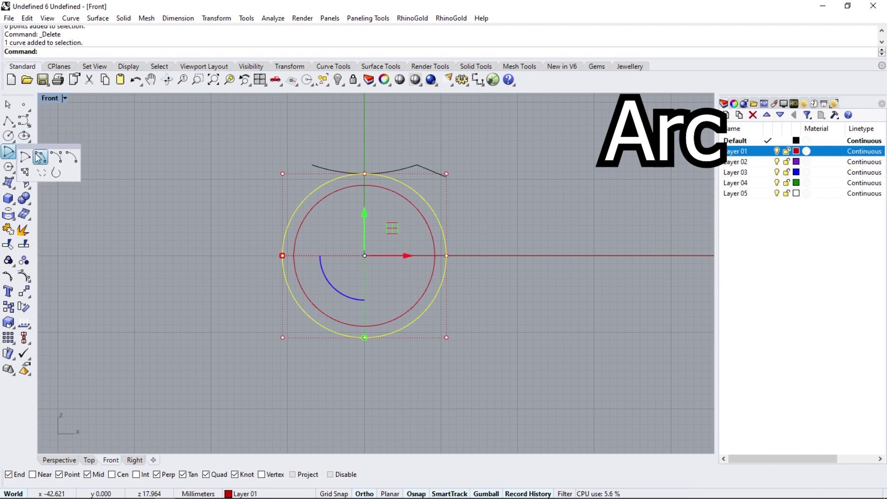
# - Draw a side arc from the sloping line's end down to the circle's right side
pyautogui.click(51, 152)
pyautogui.scroll(3, 462, 208)
pyautogui.click(436, 158)
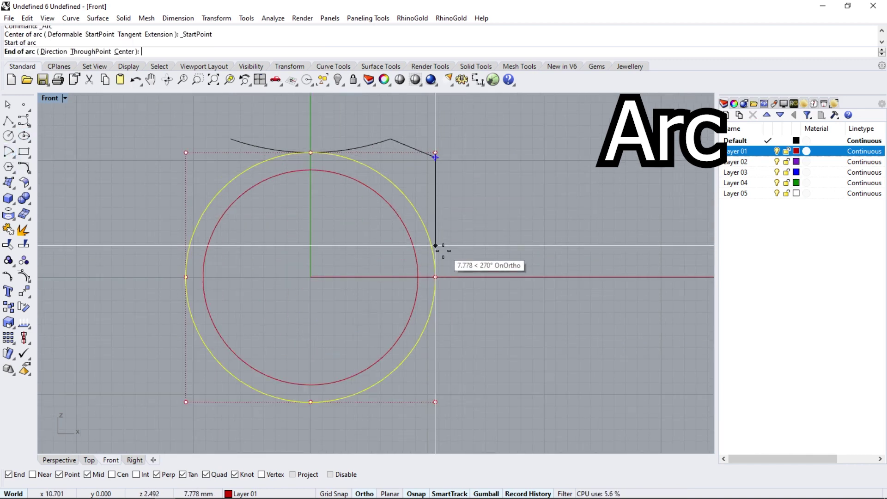
pyautogui.click(435, 277)
pyautogui.click(438, 194)
pyautogui.scroll(1, 457, 171)
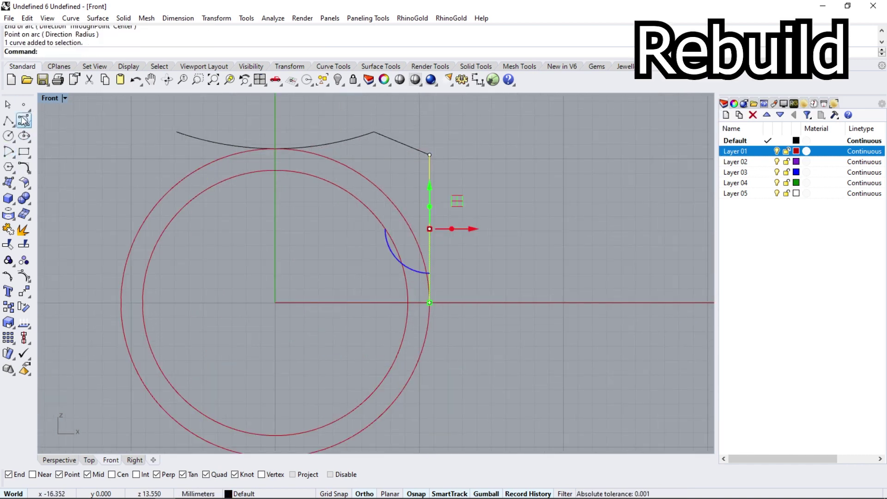
# - Rebuild the side curve with 7 points
pyautogui.click(30, 181)
pyautogui.write('7')
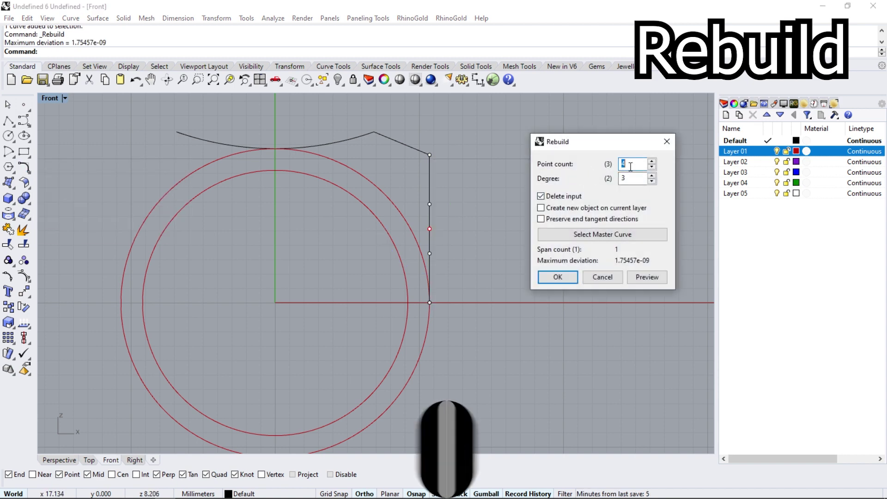
pyautogui.press('Return')
pyautogui.click(429, 167)
pyautogui.scroll(1, 458, 164)
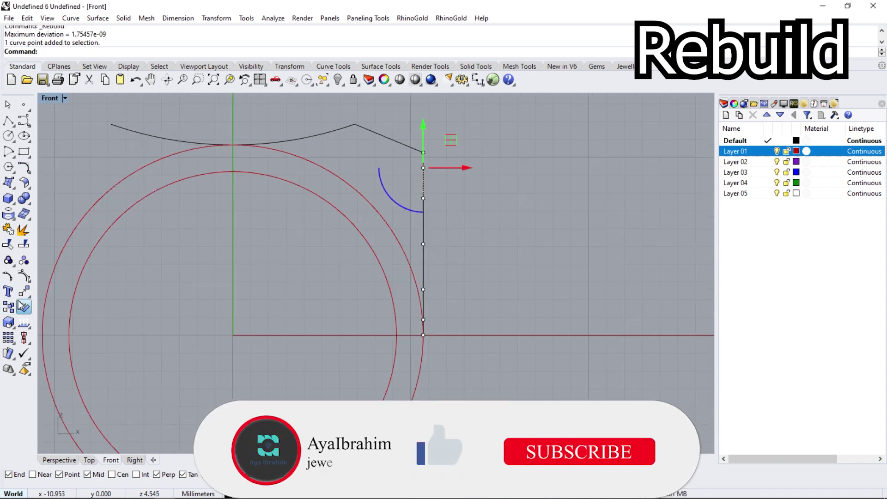
# - Rotate the side curve's top control point to the left with point-only snapping
pyautogui.click(24, 306)
pyautogui.rightClick(69, 474)
pyautogui.click(423, 199)
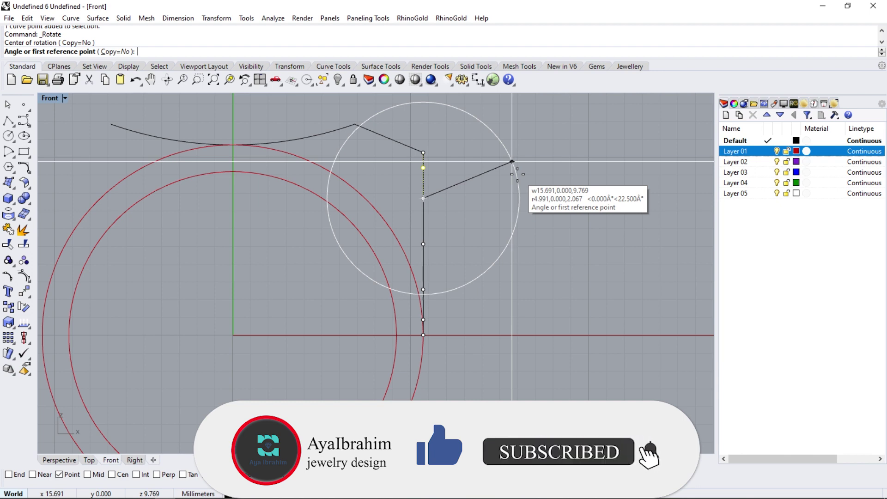
pyautogui.click(512, 161)
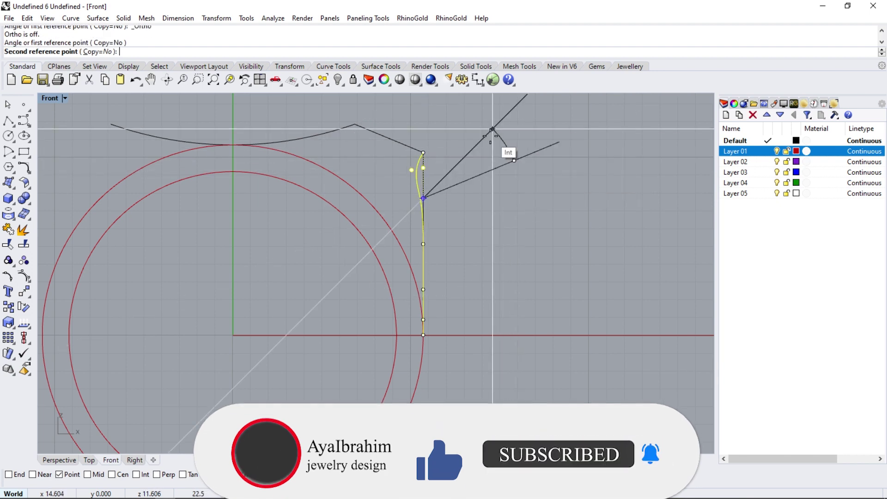
pyautogui.click(491, 132)
pyautogui.scroll(2, 410, 207)
# - Nudge the side curve's control points slightly left to refine its shape
pyautogui.click(425, 197)
pyautogui.moveTo(457, 193); pyautogui.dragTo(440, 195)
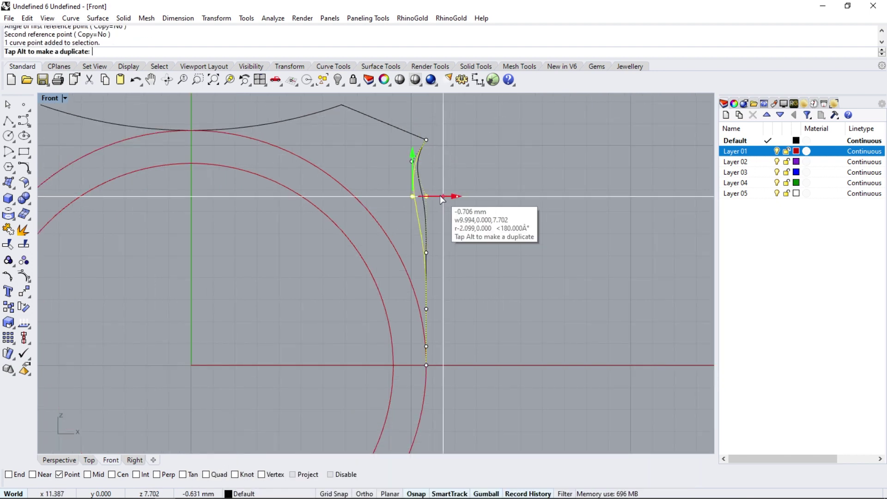
pyautogui.click(404, 181)
pyautogui.moveTo(411, 161); pyautogui.dragTo(405, 162)
pyautogui.click(491, 140)
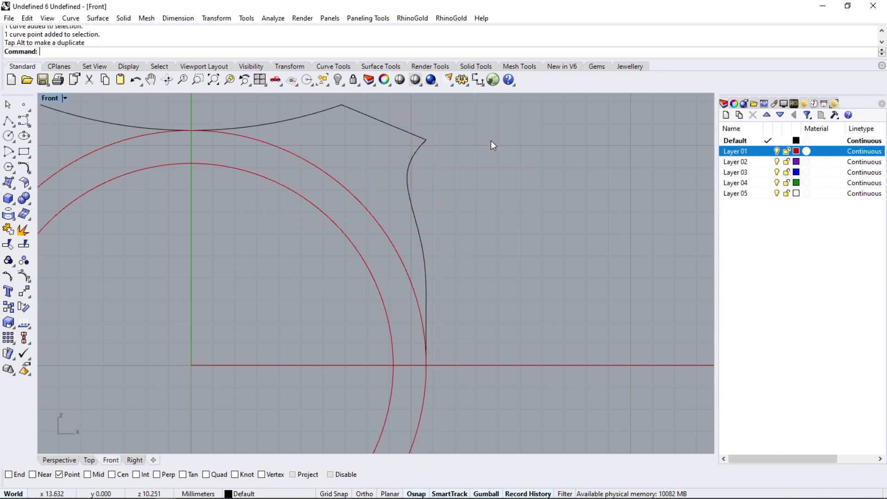
pyautogui.scroll(-2, 490, 140)
pyautogui.scroll(1, 424, 237)
pyautogui.click(423, 255)
pyautogui.scroll(2, 425, 258)
pyautogui.scroll(1, 419, 270)
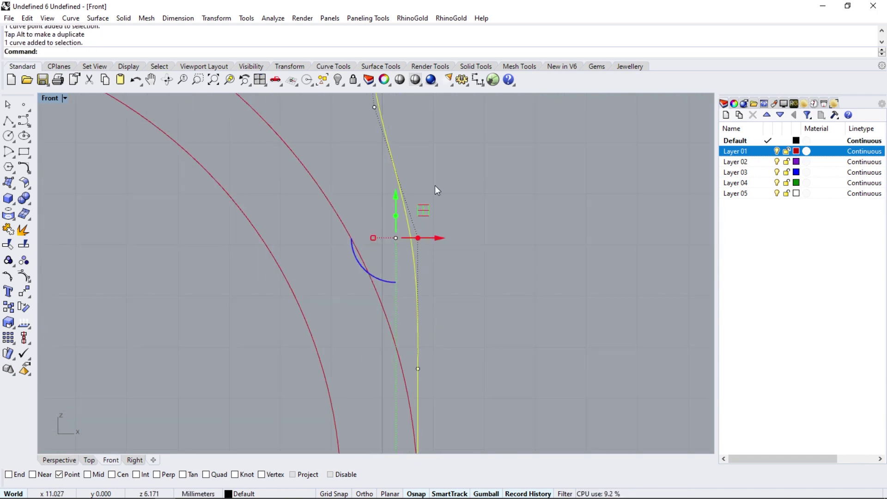
pyautogui.scroll(-3, 419, 229)
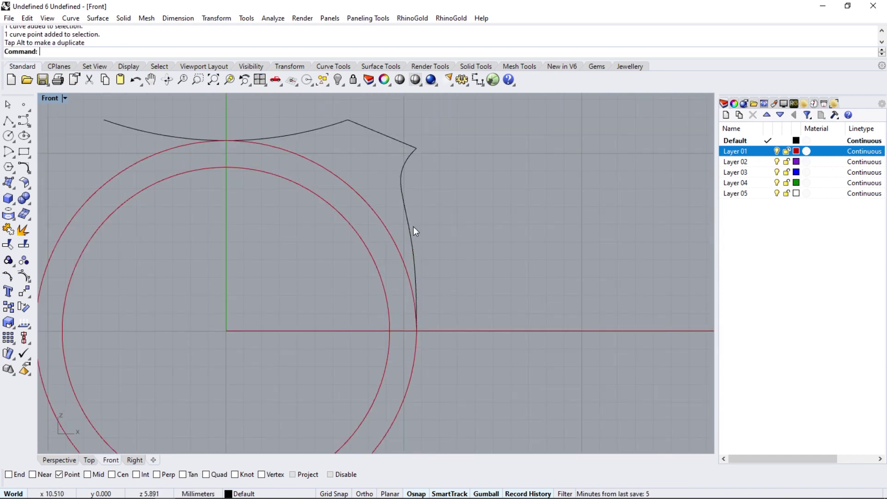
# - Rebuild the right shoulder curve with 7 points and degree 3
pyautogui.click(413, 227)
pyautogui.click(31, 173)
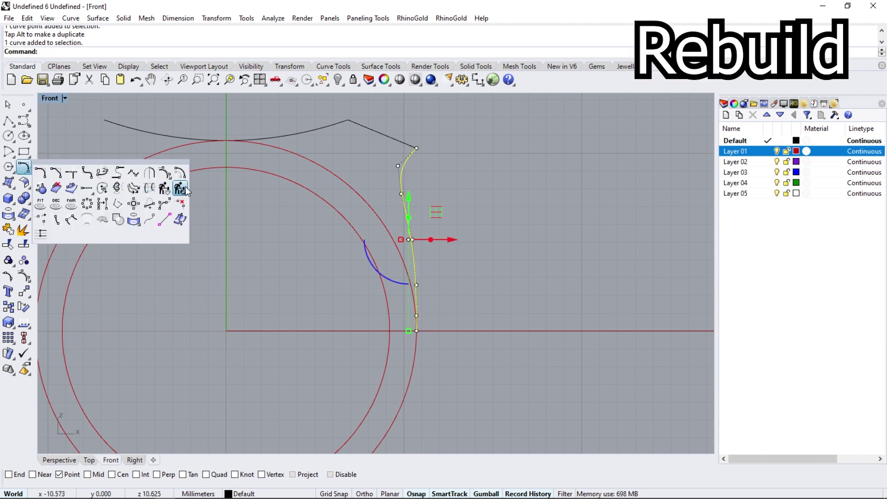
pyautogui.click(152, 187)
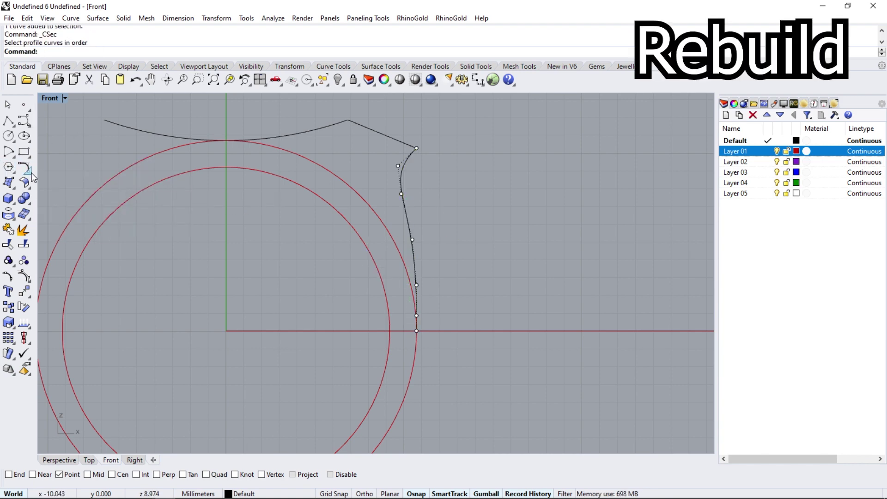
pyautogui.click(32, 175)
pyautogui.click(168, 190)
pyautogui.click(404, 219)
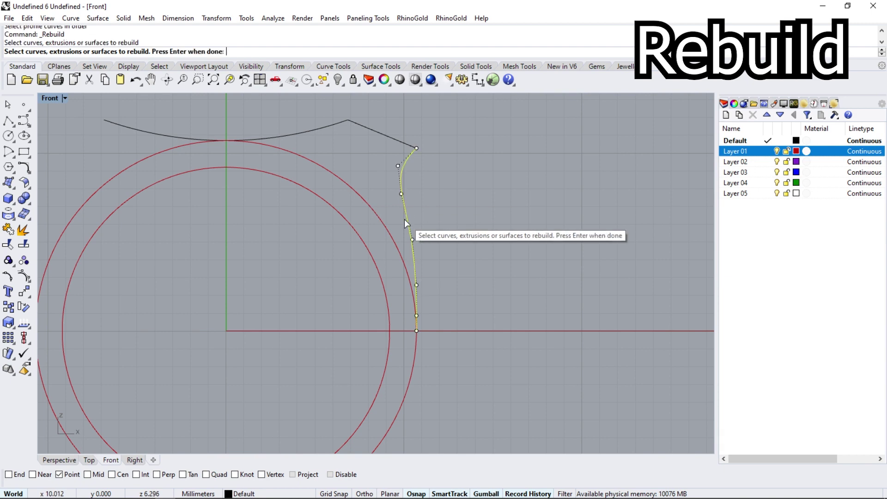
pyautogui.press('Return')
pyautogui.press('Return')
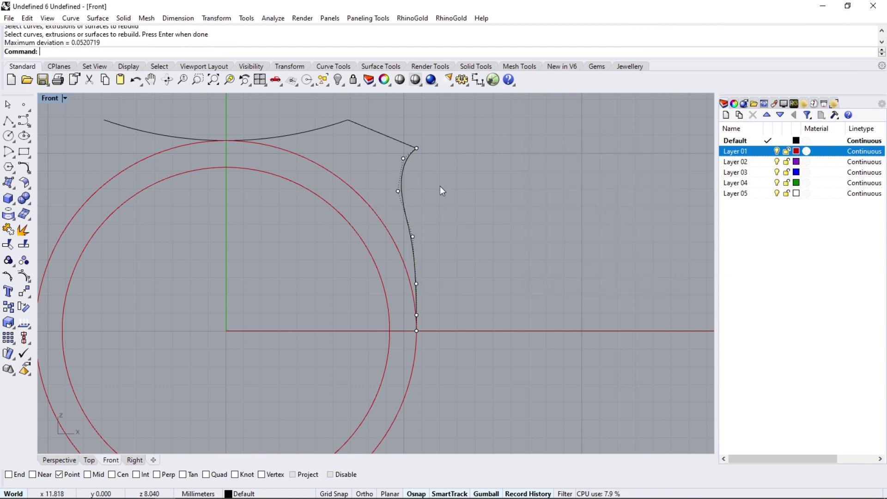
pyautogui.scroll(-3, 463, 173)
pyautogui.click(431, 208)
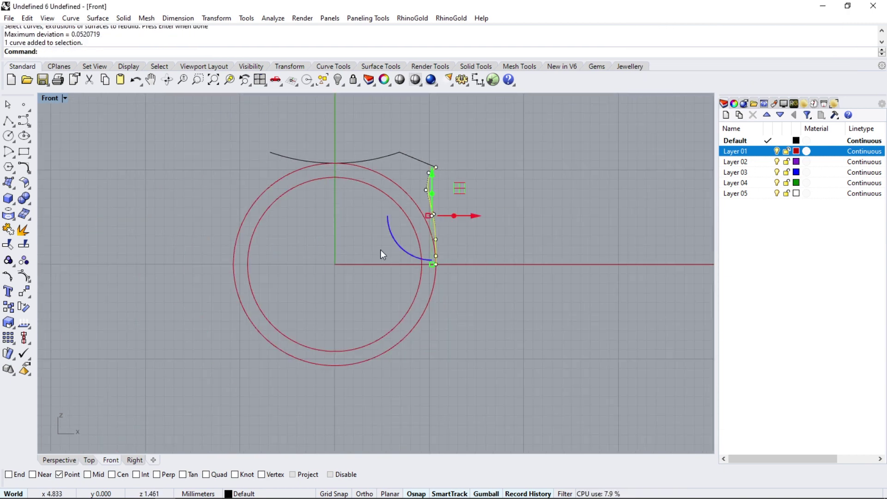
pyautogui.scroll(2, 420, 203)
pyautogui.scroll(-1, 420, 204)
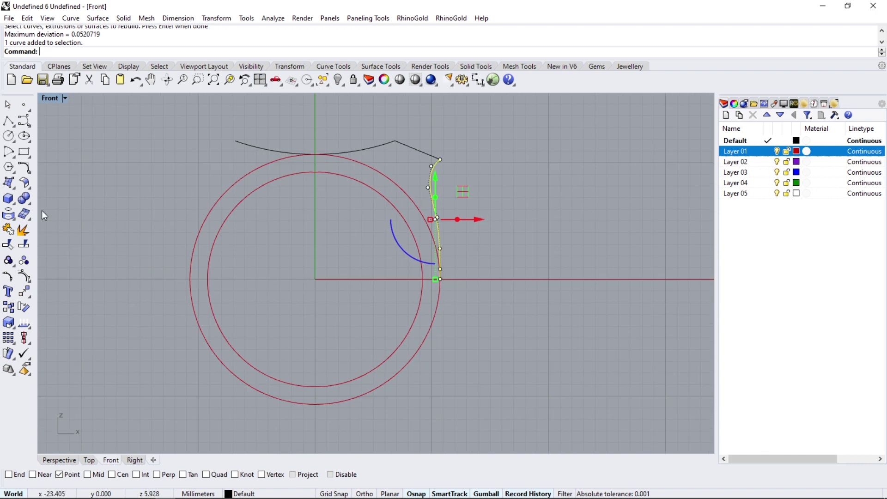
# - Mirror the shoulder curve and top arc across the vertical axis
pyautogui.keyDown('shift'); pyautogui.click(422, 148); pyautogui.keyUp('shift')
pyautogui.click(30, 295)
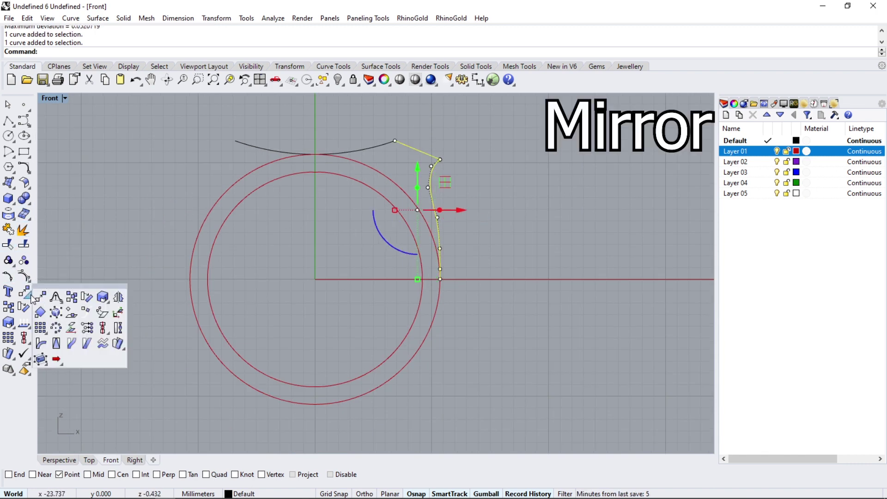
pyautogui.click(125, 299)
pyautogui.click(156, 52)
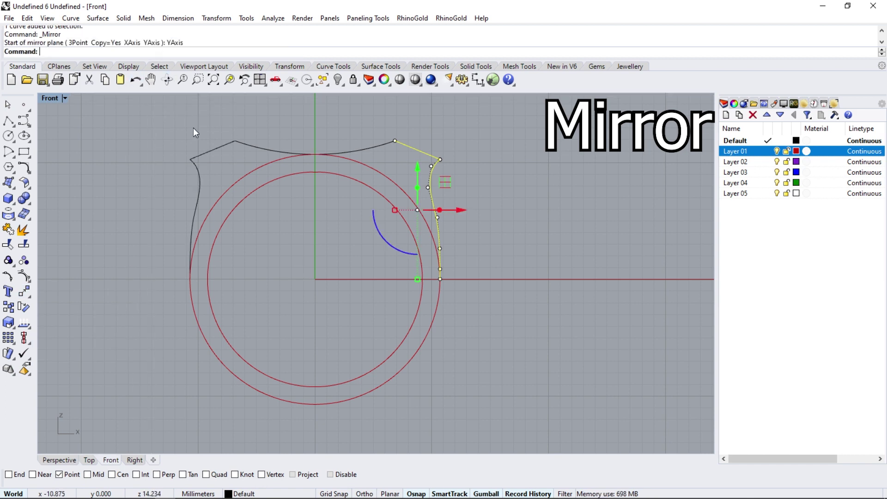
# - Trim away the outer circle's top arc using the mirrored curves as cutters
pyautogui.keyDown('shift'); pyautogui.click(207, 154); pyautogui.keyUp('shift')
pyautogui.keyDown('shift'); pyautogui.click(200, 179); pyautogui.keyUp('shift')
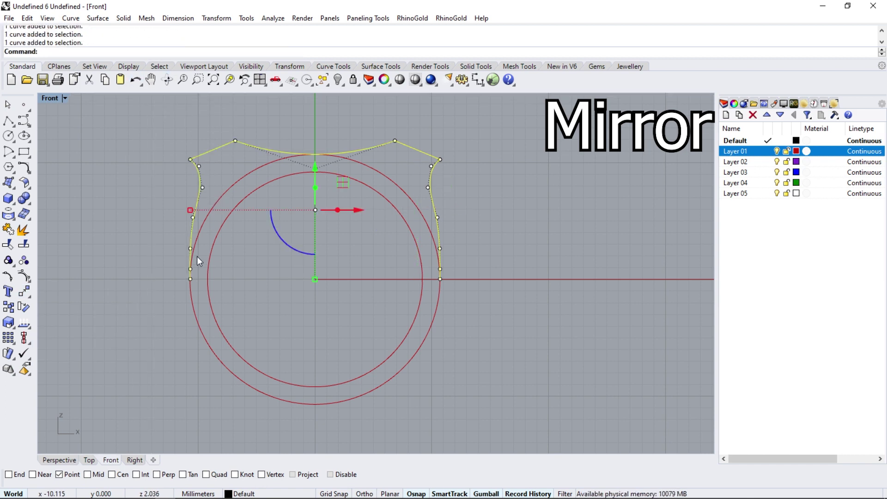
pyautogui.keyDown('shift'); pyautogui.click(241, 177); pyautogui.keyUp('shift')
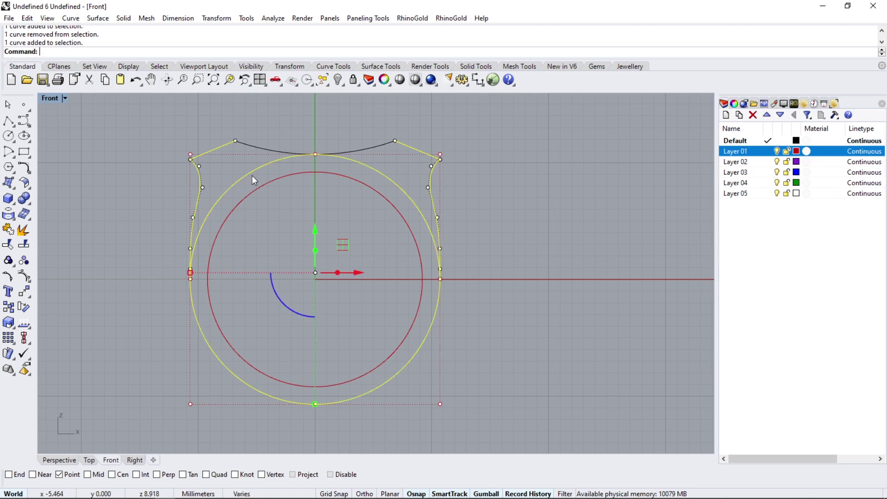
pyautogui.click(7, 230)
pyautogui.click(248, 173)
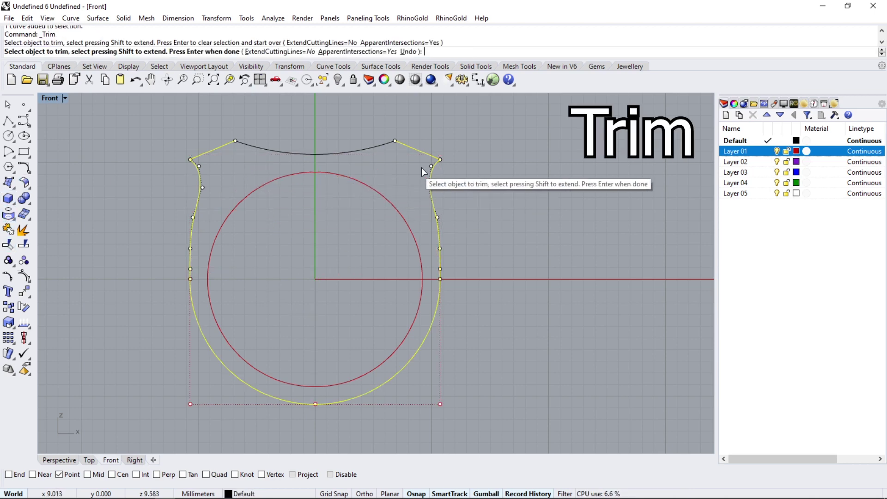
pyautogui.press('Return')
# - Join all outline curves into one closed shield outline and select it
pyautogui.scroll(-3, 373, 219)
pyautogui.hotkey('ctrl', 'a')
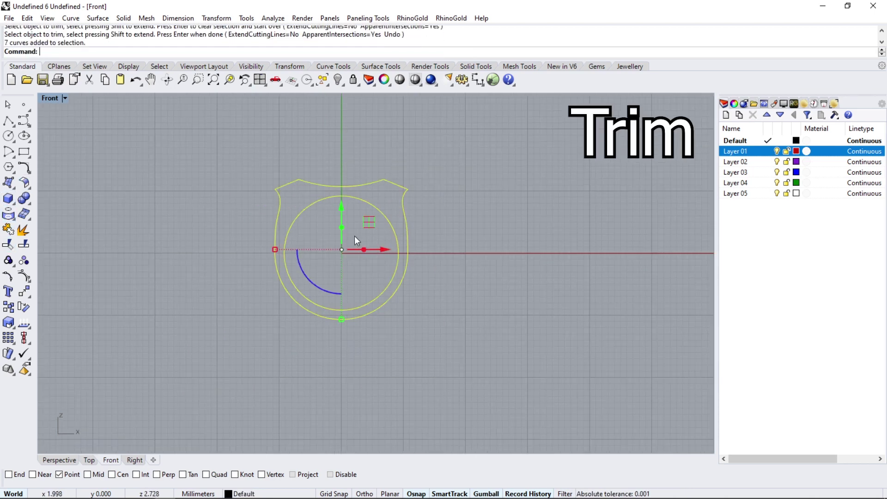
pyautogui.scroll(4, 354, 235)
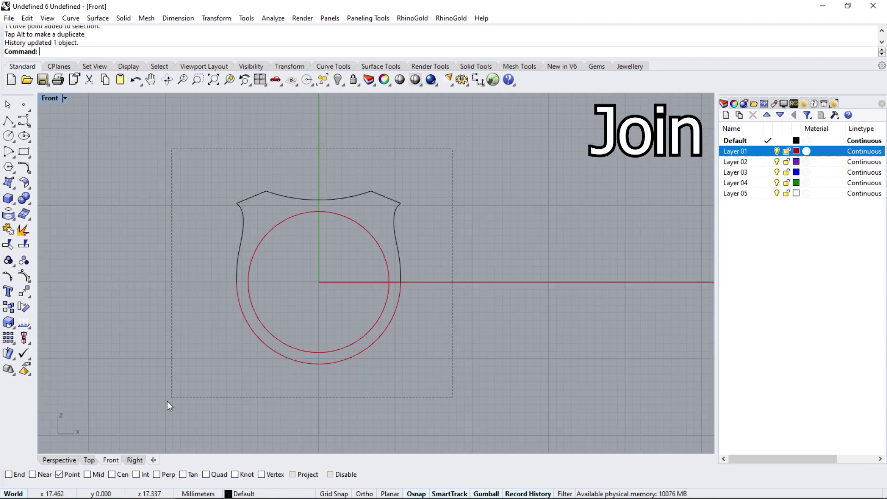
pyautogui.click(9, 231)
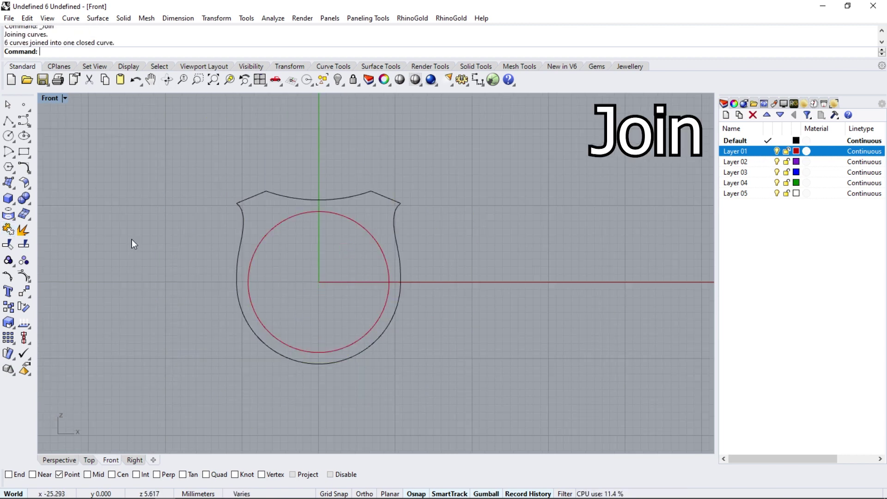
pyautogui.click(279, 196)
pyautogui.scroll(2, 324, 226)
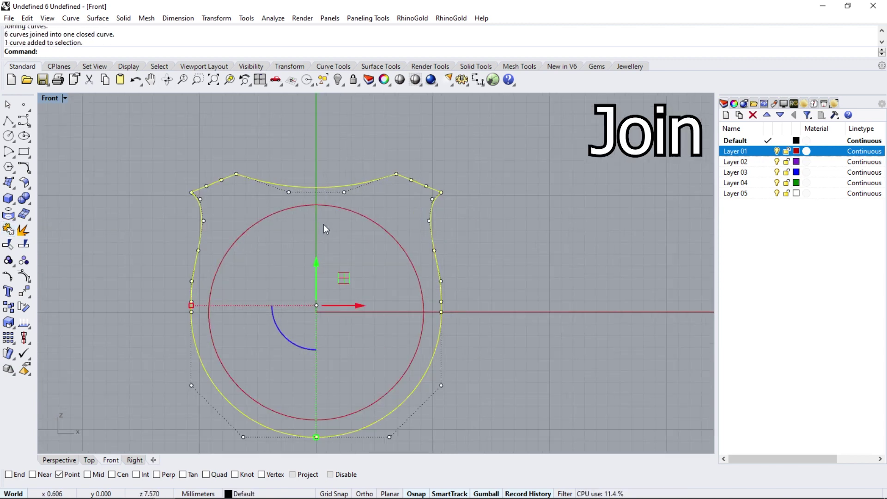
pyautogui.click(16, 188)
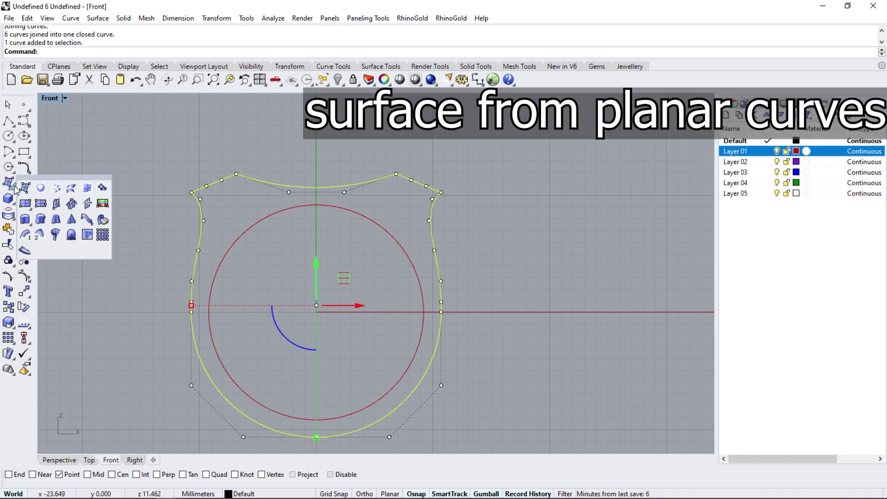
# - Fill the outline with a planar surface and trim out the inner circle as a finger hole
pyautogui.click(40, 189)
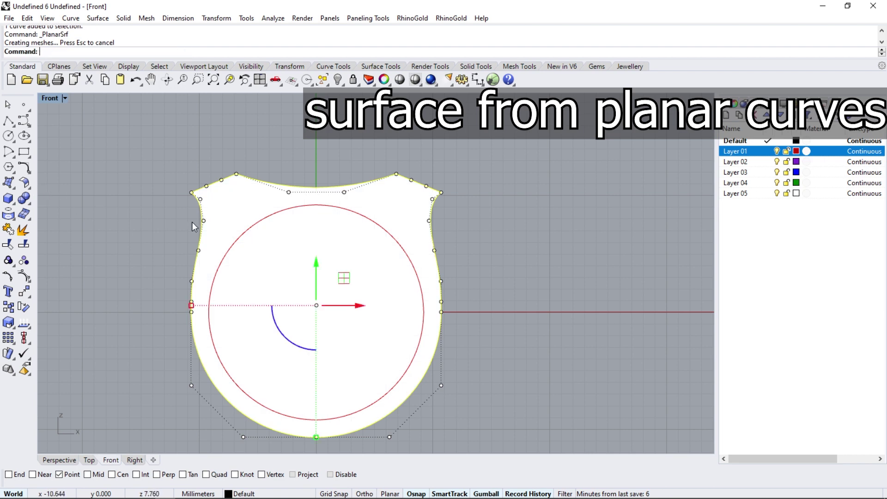
pyautogui.click(273, 224)
pyautogui.press('Return')
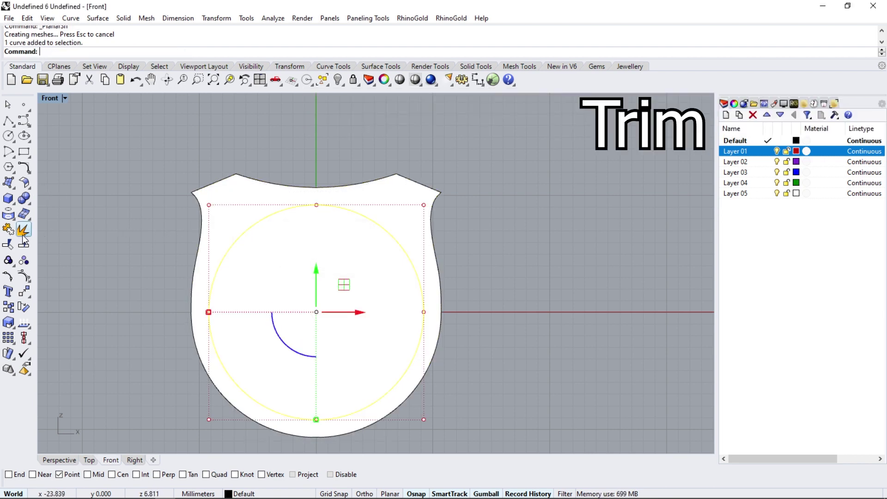
pyautogui.click(287, 258)
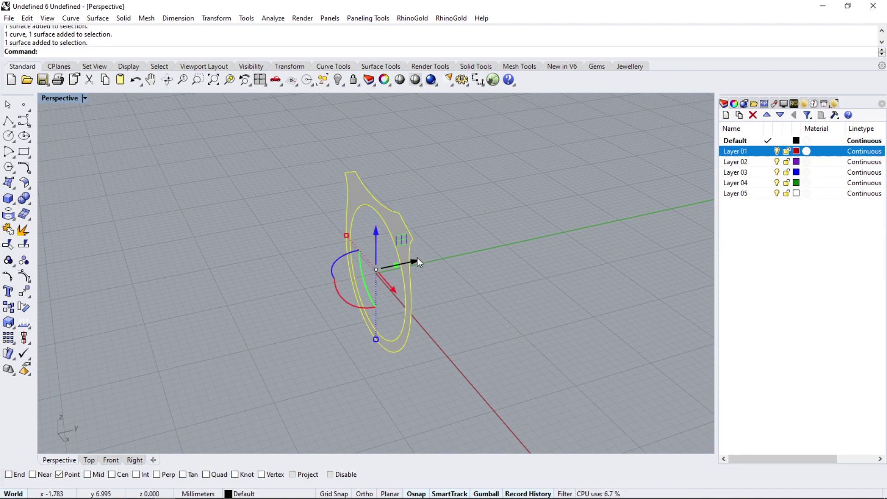
# - Shift the plate along Y and mirror a copy across the X axis
pyautogui.moveTo(417, 262); pyautogui.dragTo(393, 351)
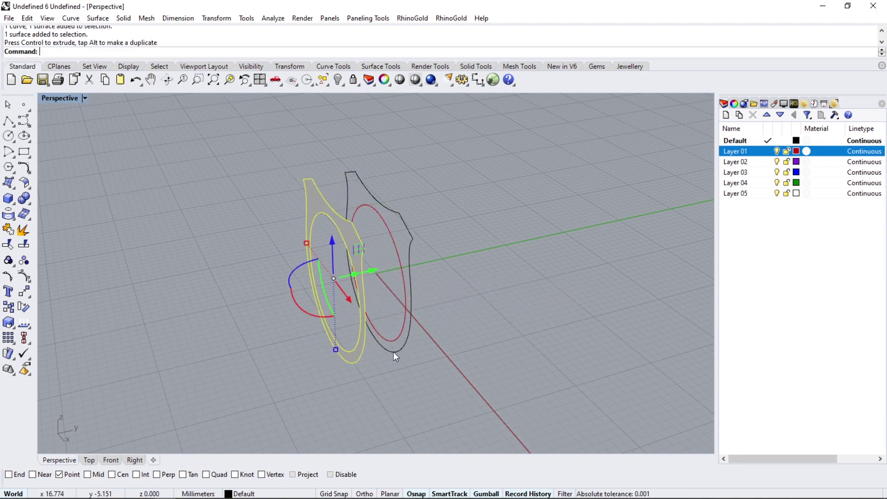
pyautogui.hotkey('ctrl', 'z')
pyautogui.hotkey('ctrl', 'z')
pyautogui.moveTo(265, 315)
pyautogui.mouseDown(button='right')
pyautogui.moveTo(307, 277)
pyautogui.moveTo(90, 274)
pyautogui.mouseUp(button='right')
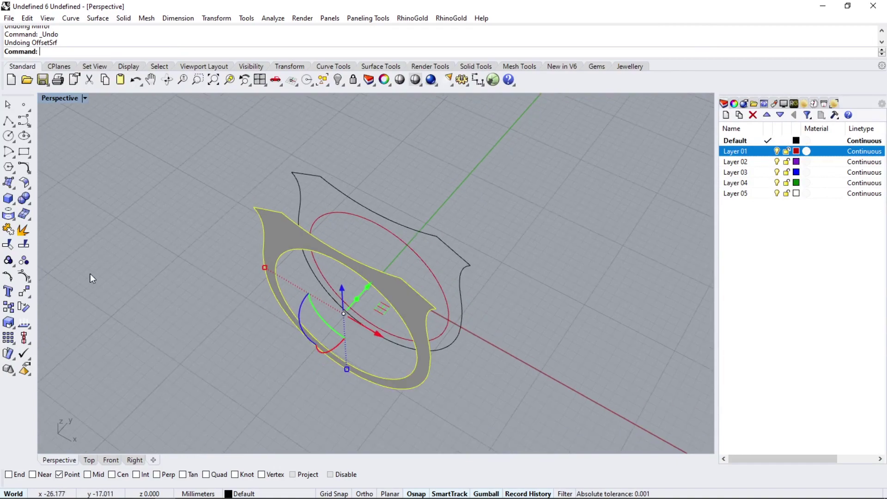
pyautogui.click(27, 309)
pyautogui.click(39, 362)
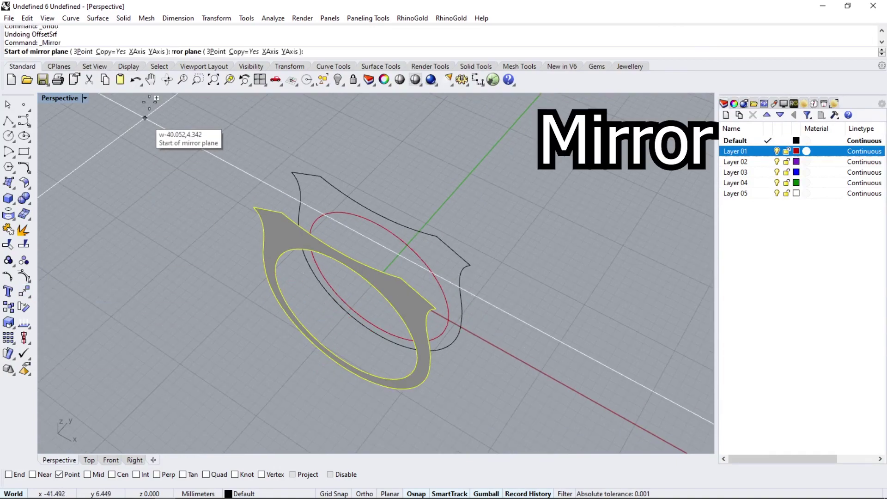
pyautogui.click(137, 52)
pyautogui.moveTo(375, 344)
pyautogui.mouseDown(button='right')
pyautogui.moveTo(278, 251)
pyautogui.moveTo(311, 263)
pyautogui.moveTo(350, 247)
pyautogui.mouseUp(button='right')
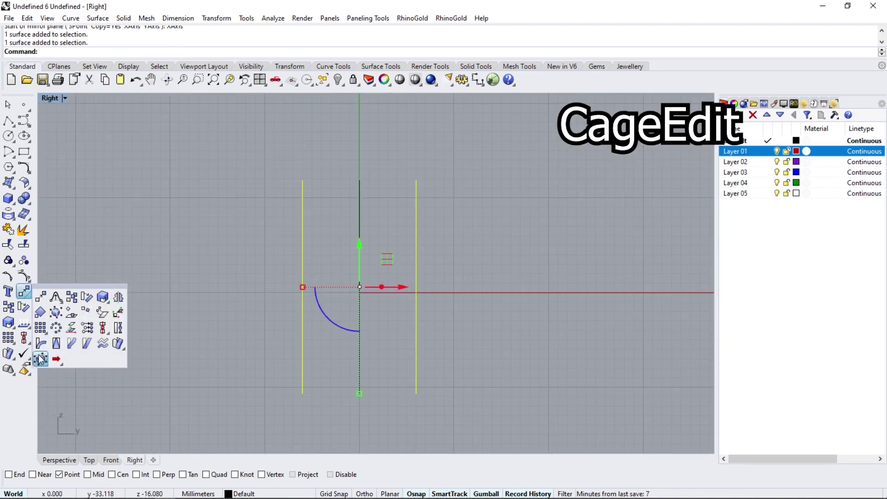
# - Add a bounding-box control cage to the plates with default settings
pyautogui.click(41, 359)
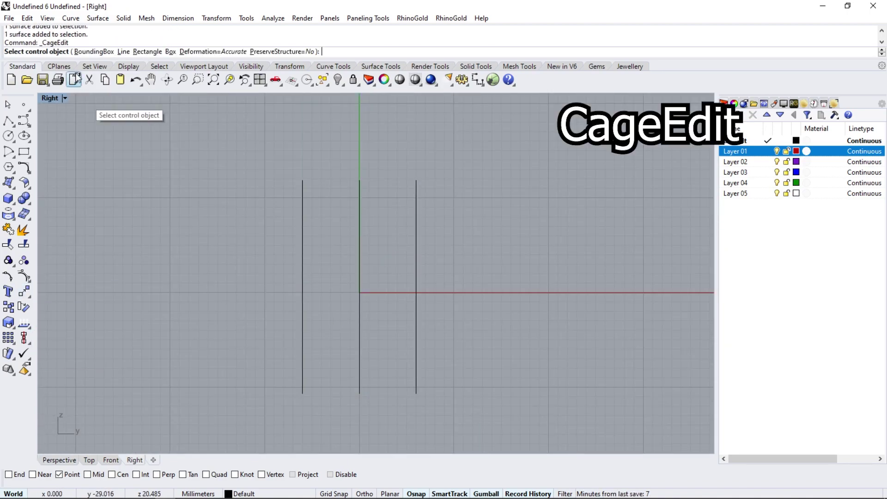
pyautogui.click(87, 50)
pyautogui.press('Return')
pyautogui.press('Return')
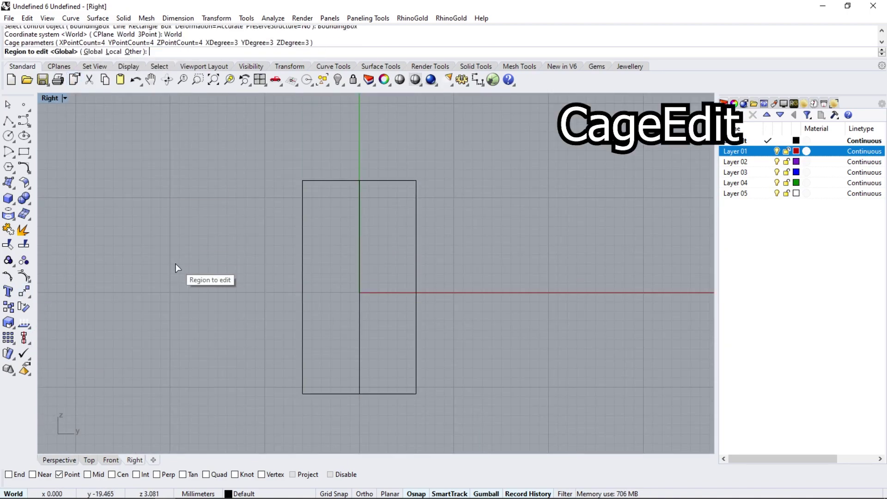
pyautogui.press('Return')
# - Pull the bottom and middle cage point rows inward to narrow the shank
pyautogui.moveTo(218, 415)
pyautogui.mouseDown()
pyautogui.moveTo(350, 380)
pyautogui.moveTo(460, 382)
pyautogui.mouseUp()
pyautogui.scroll(2, 332, 407)
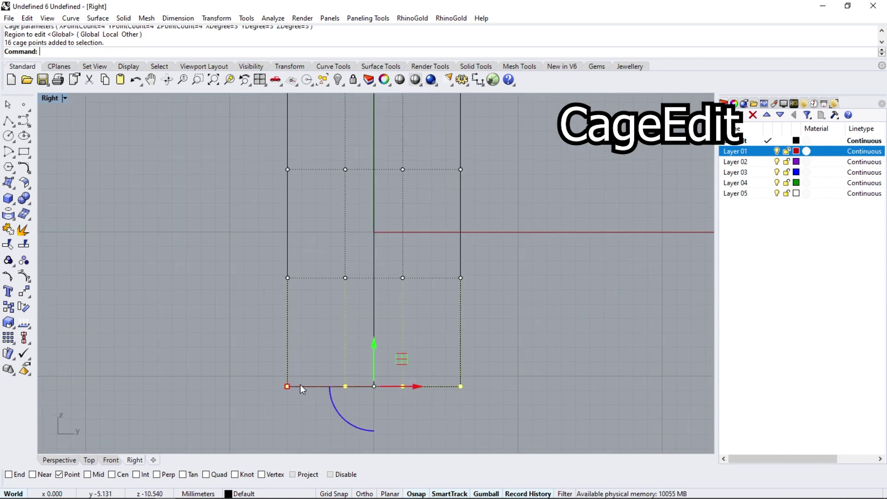
pyautogui.moveTo(298, 386); pyautogui.dragTo(350, 387)
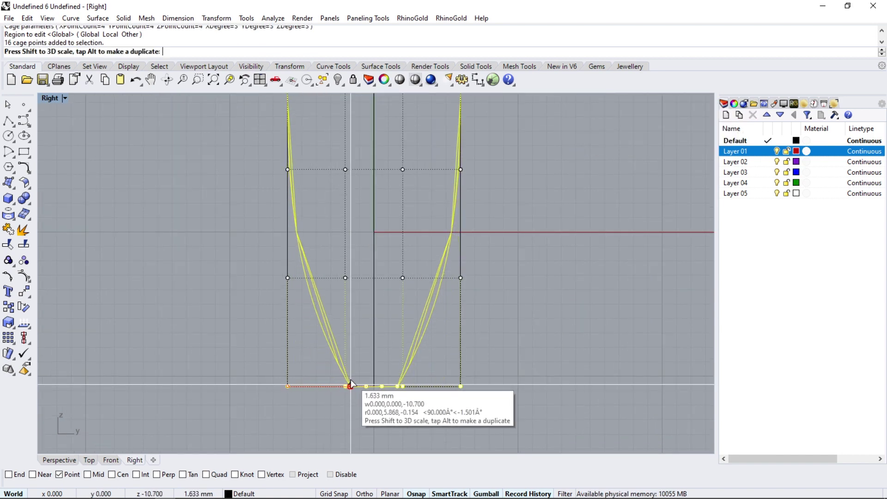
pyautogui.moveTo(215, 312); pyautogui.dragTo(545, 255)
pyautogui.scroll(3, 337, 269)
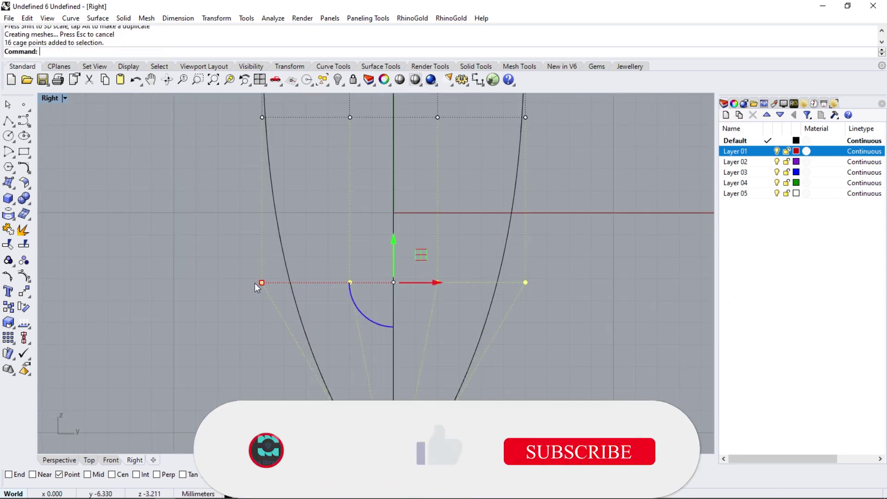
pyautogui.moveTo(259, 282); pyautogui.dragTo(362, 272)
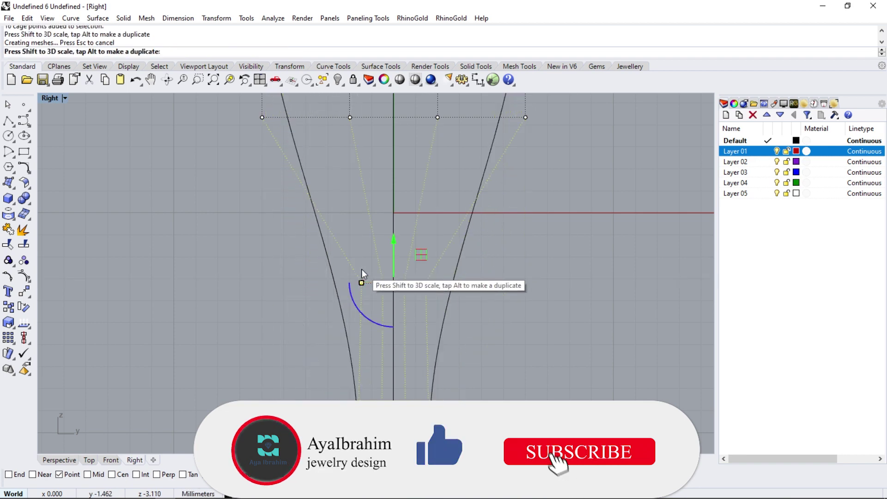
pyautogui.scroll(-2, 321, 308)
pyautogui.scroll(-2, 321, 309)
pyautogui.moveTo(243, 249); pyautogui.dragTo(237, 278, button='right')
pyautogui.moveTo(238, 279); pyautogui.dragTo(488, 231)
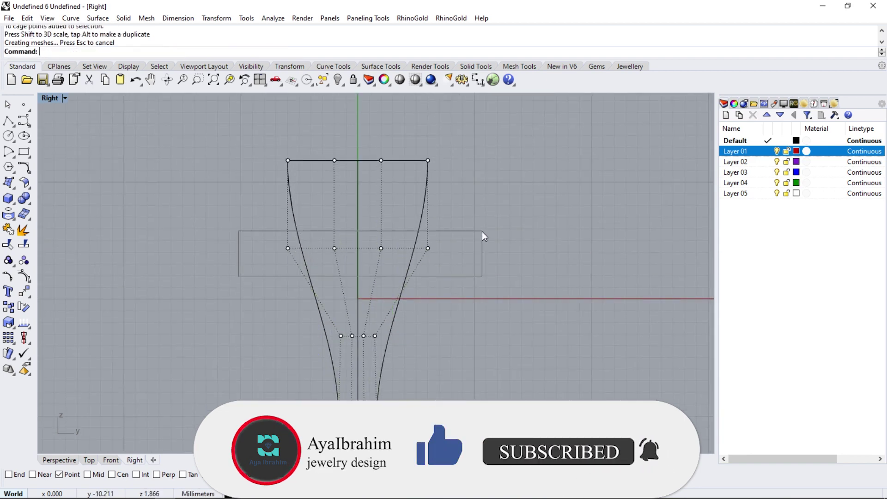
pyautogui.moveTo(290, 249); pyautogui.dragTo(304, 248)
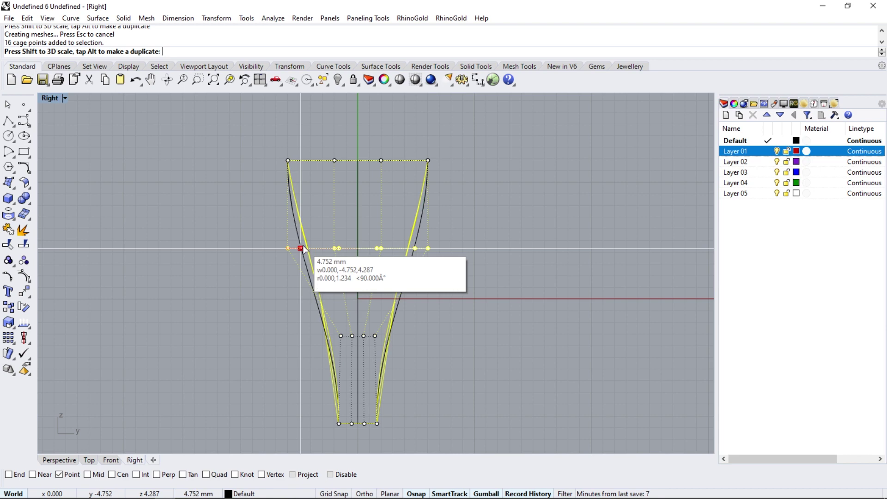
pyautogui.click(246, 331)
# - Scale the bottom cage points further inward to finish the taper
pyautogui.moveTo(335, 342); pyautogui.dragTo(398, 330)
pyautogui.moveTo(316, 423); pyautogui.dragTo(296, 373, button='right')
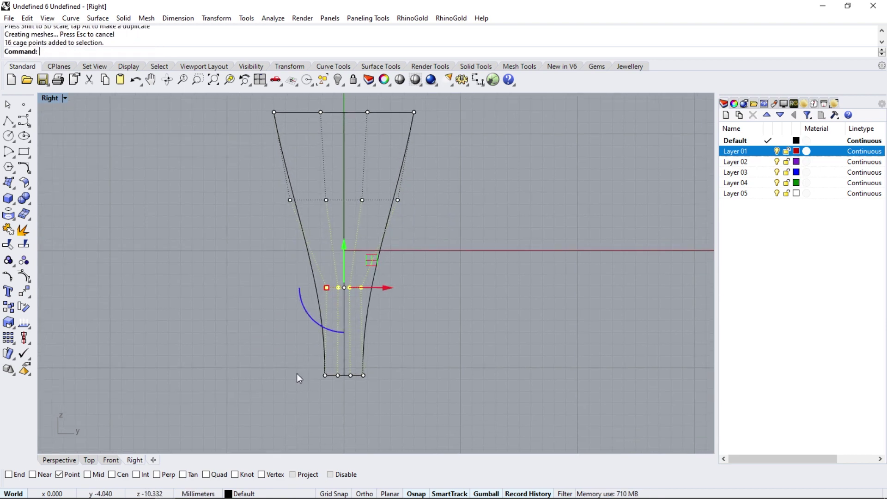
pyautogui.moveTo(296, 381); pyautogui.dragTo(395, 351)
pyautogui.scroll(5, 323, 378)
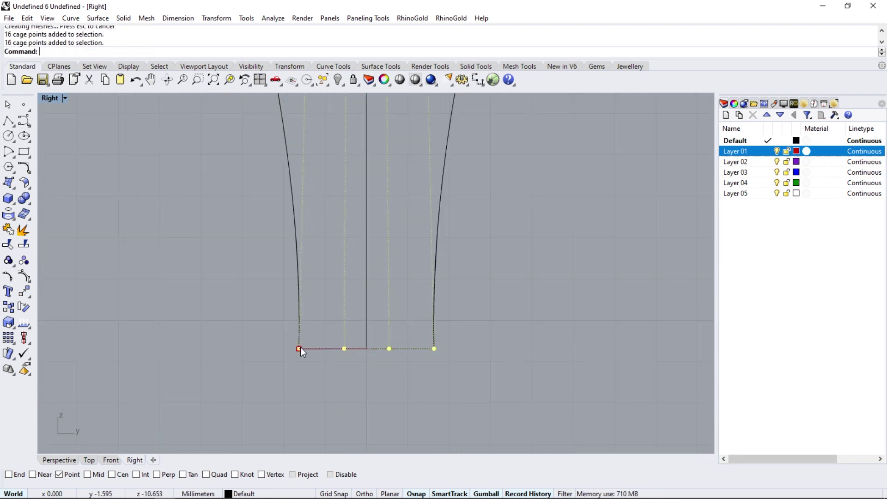
pyautogui.moveTo(301, 347); pyautogui.dragTo(327, 350)
pyautogui.press('Escape')
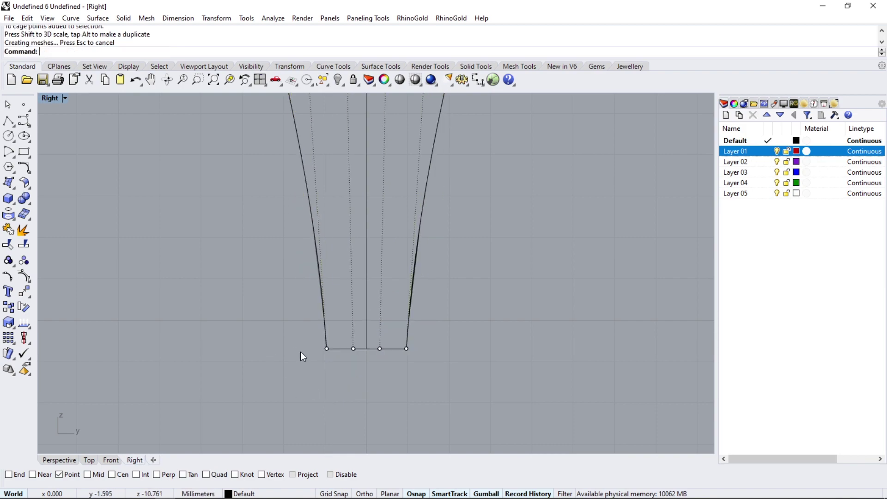
# - Switch to Perspective and delete the deformation cage
pyautogui.scroll(-5, 320, 382)
pyautogui.click(77, 460)
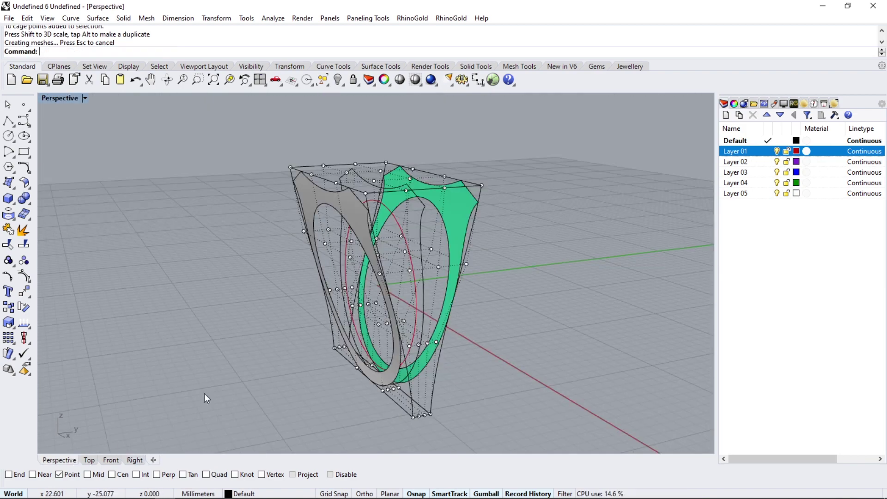
pyautogui.moveTo(205, 396)
pyautogui.mouseDown(button='right')
pyautogui.moveTo(439, 264)
pyautogui.moveTo(481, 258)
pyautogui.mouseUp(button='right')
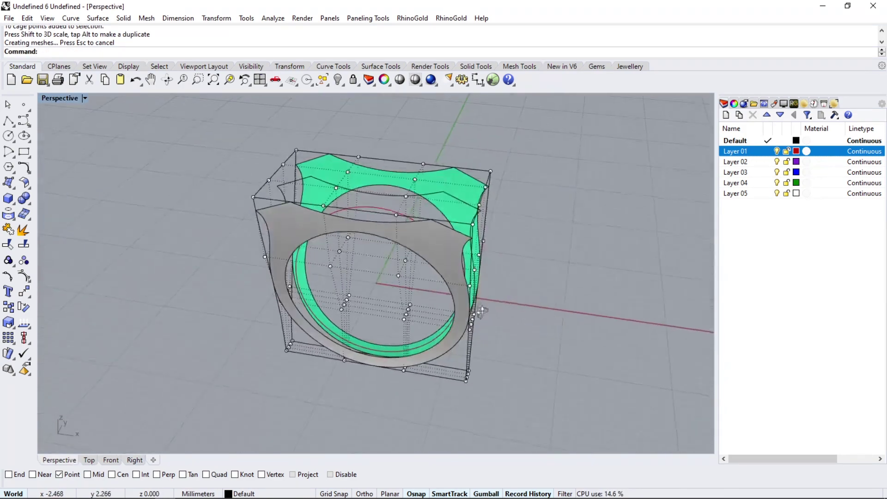
pyautogui.click(497, 269)
pyautogui.press('Delete')
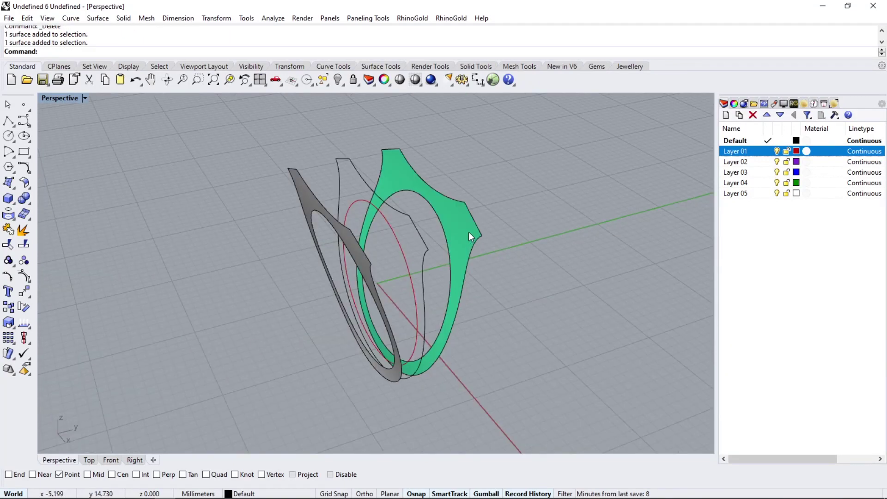
# - Make Layer 03 current and centre a box base on the inner circle's top quad point
pyautogui.click(468, 231)
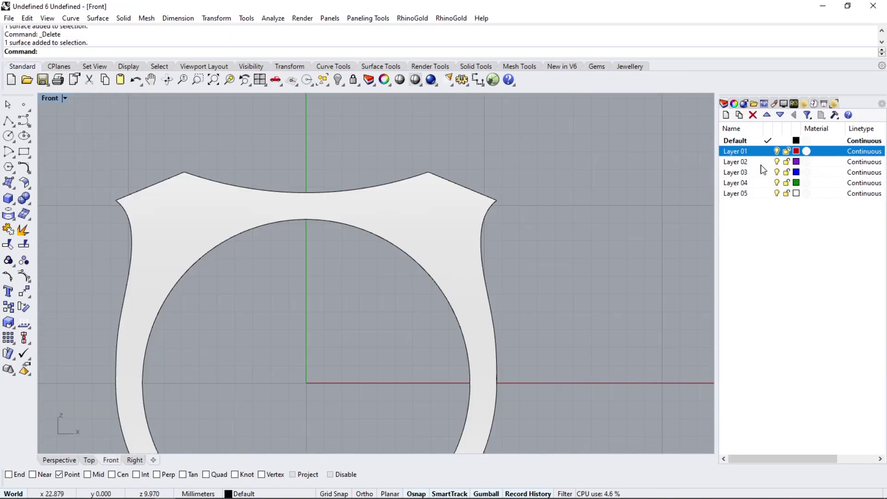
pyautogui.doubleClick(762, 169)
pyautogui.click(8, 198)
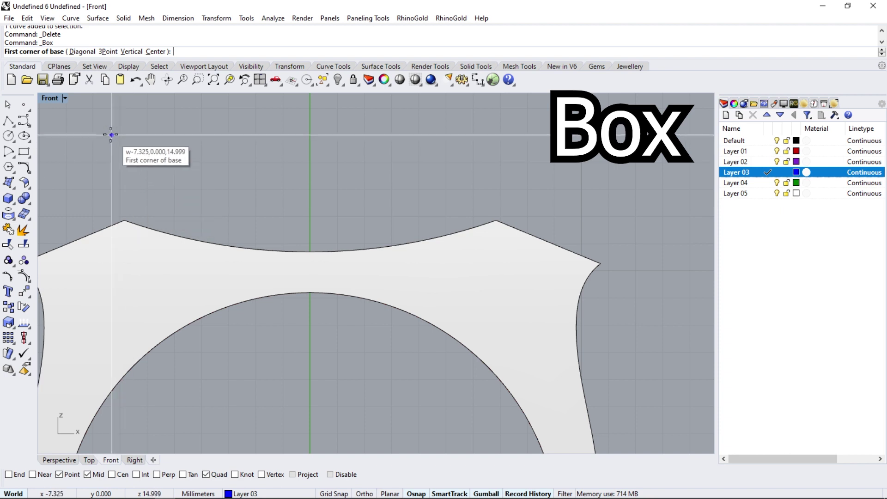
pyautogui.click(155, 52)
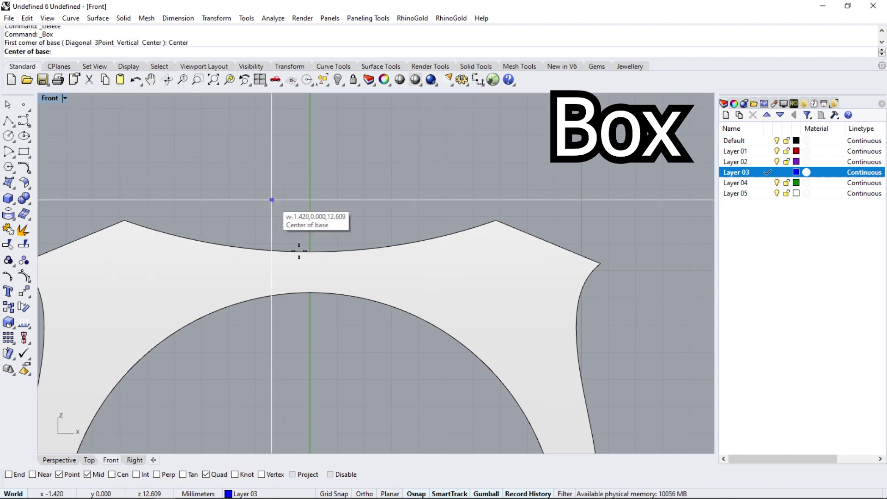
pyautogui.click(310, 293)
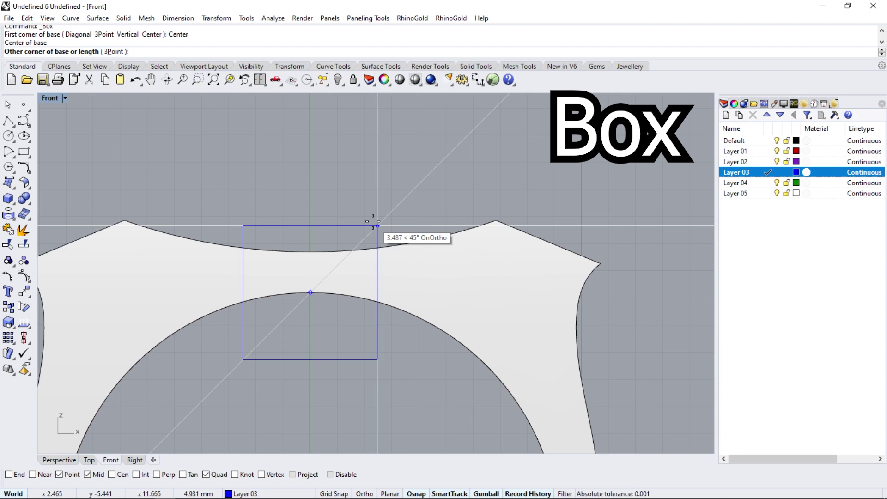
pyautogui.click(370, 233)
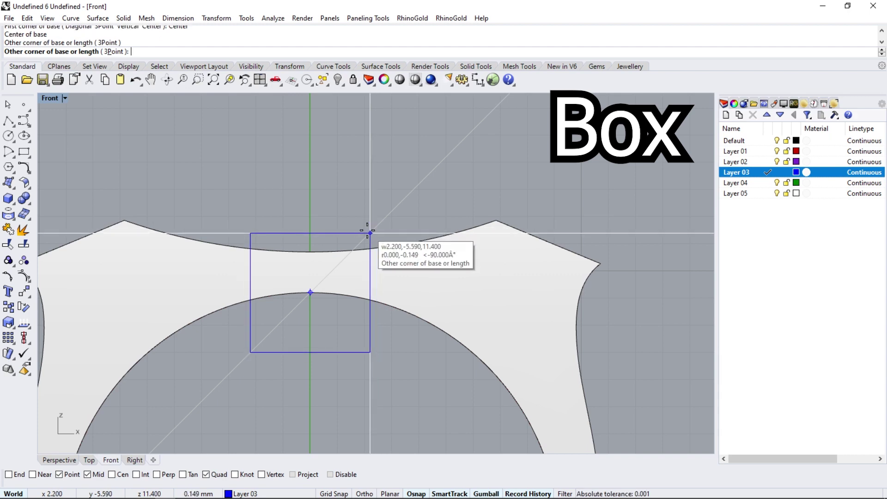
# - Give the blue box a 2.5 mm height in the perspective view
pyautogui.click(54, 462)
pyautogui.scroll(3, 342, 236)
pyautogui.scroll(3, 347, 240)
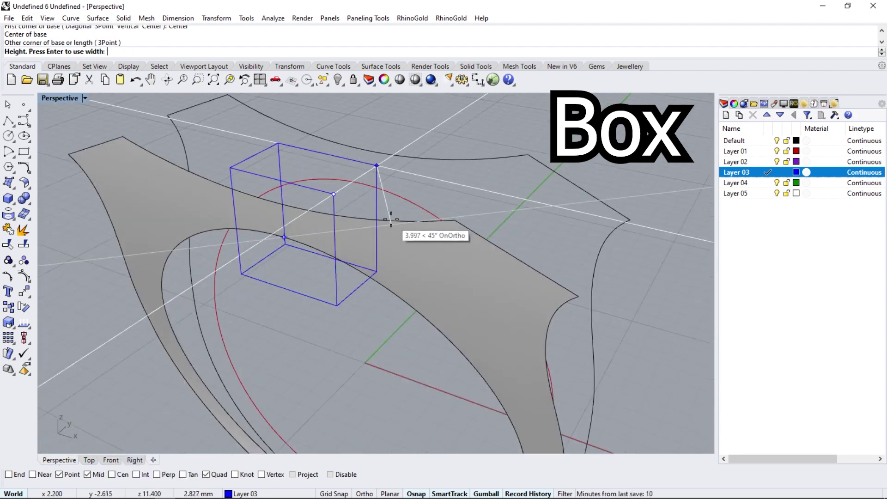
pyautogui.scroll(3, 355, 266)
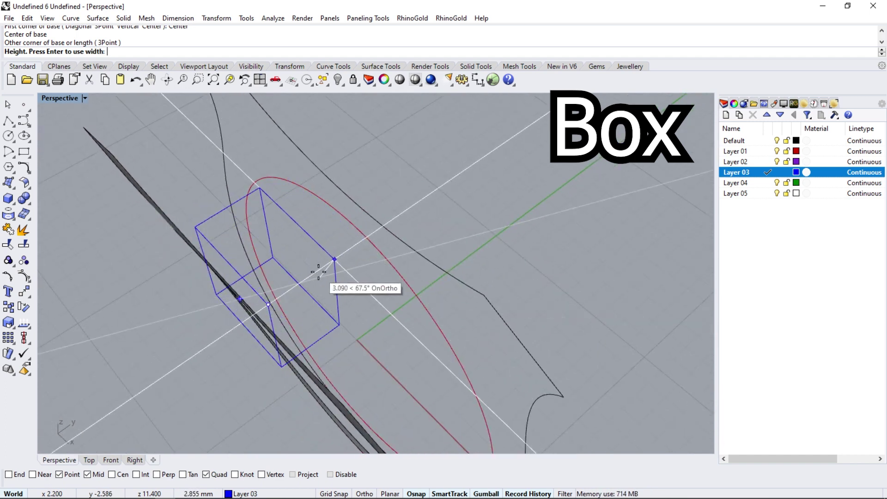
pyautogui.write('-2.5')
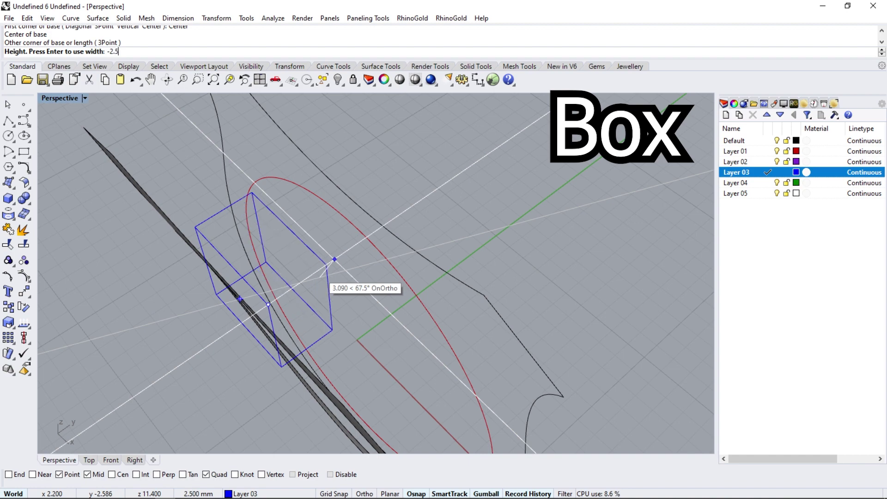
pyautogui.press('Return')
pyautogui.moveTo(421, 312)
pyautogui.mouseDown(button='right')
pyautogui.moveTo(369, 224)
pyautogui.moveTo(572, 258)
pyautogui.moveTo(511, 234)
pyautogui.moveTo(452, 240)
pyautogui.moveTo(454, 230)
pyautogui.mouseUp(button='right')
# - Nudge the blue box about half a millimetre with the gumball's green arrow
pyautogui.click(397, 160)
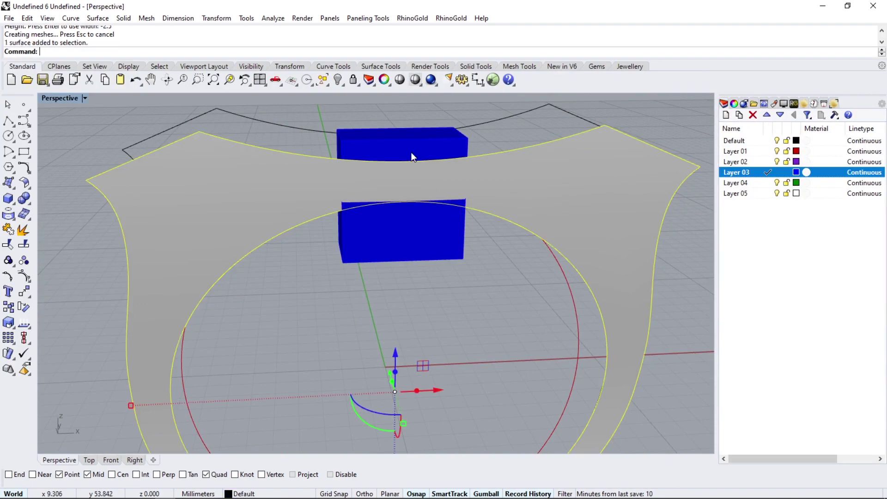
pyautogui.moveTo(350, 194); pyautogui.dragTo(273, 215, button='right')
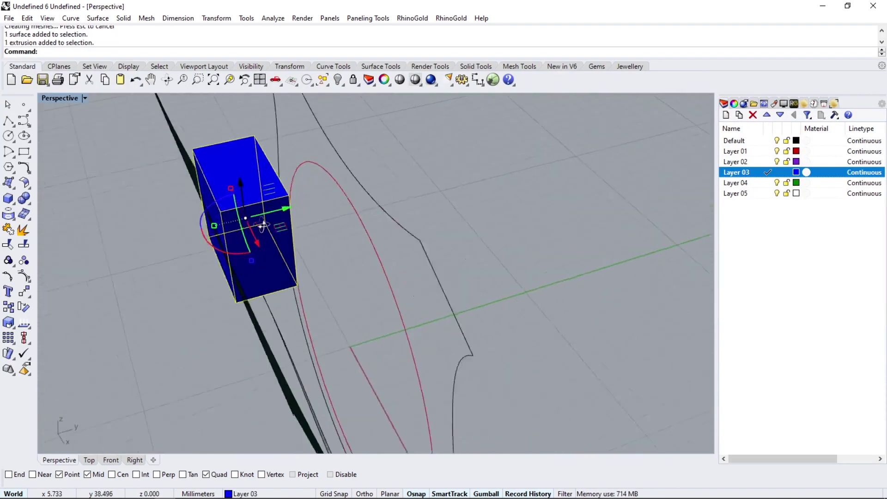
pyautogui.moveTo(273, 215); pyautogui.dragTo(267, 211)
pyautogui.moveTo(267, 212)
pyautogui.mouseDown(button='right')
pyautogui.moveTo(408, 189)
pyautogui.moveTo(424, 199)
pyautogui.moveTo(517, 172)
pyautogui.mouseUp(button='right')
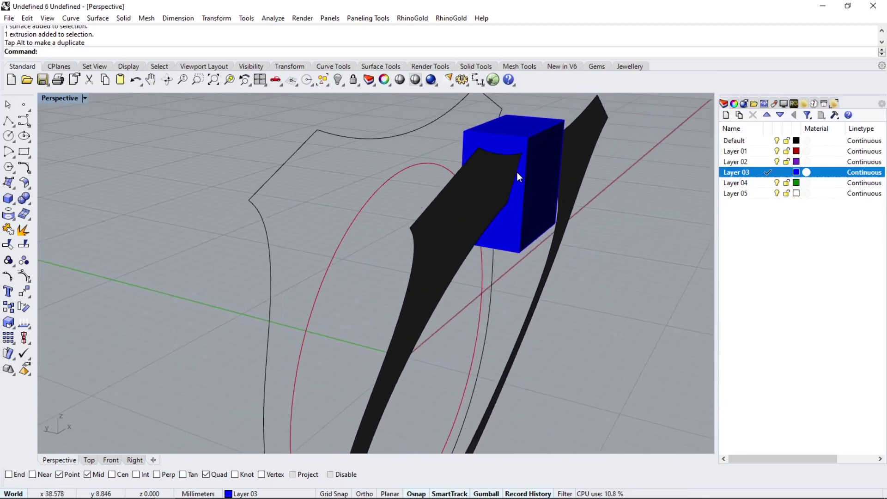
# - Rotate the blue box with the gumball arc to follow the ring's top
pyautogui.click(520, 171)
pyautogui.scroll(2, 525, 169)
pyautogui.scroll(2, 478, 178)
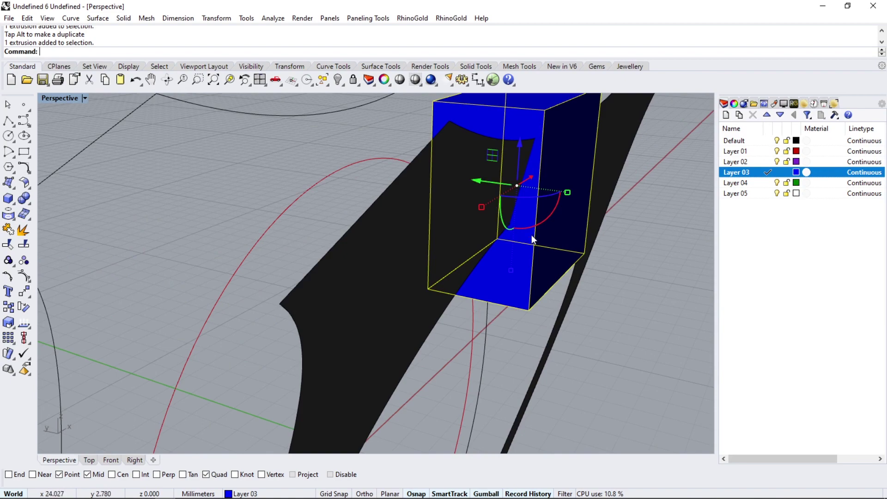
pyautogui.moveTo(543, 220); pyautogui.dragTo(537, 223)
pyautogui.moveTo(615, 295); pyautogui.dragTo(349, 246, button='right')
pyautogui.scroll(-5, 349, 245)
pyautogui.moveTo(406, 298)
pyautogui.mouseDown(button='right')
pyautogui.moveTo(376, 265)
pyautogui.moveTo(396, 304)
pyautogui.moveTo(379, 296)
pyautogui.mouseUp(button='right')
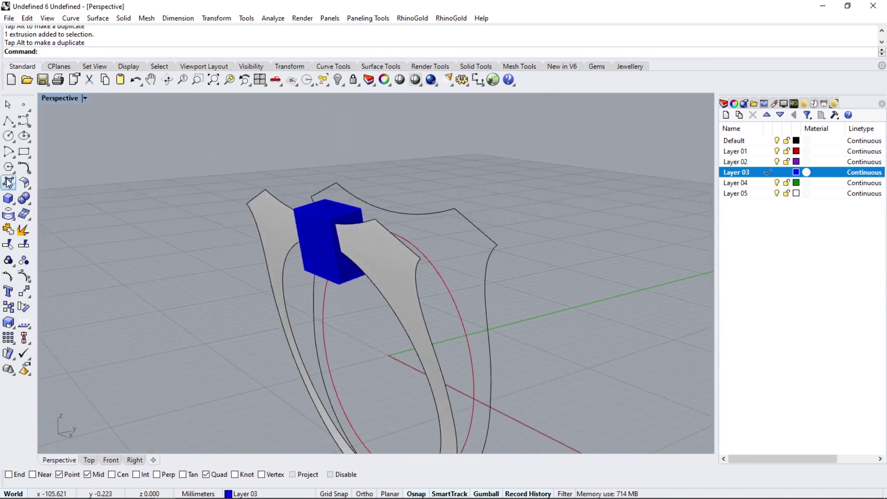
# - Wire-cut the blue box with the red circle, through along Y, with Invert on
pyautogui.click(28, 205)
pyautogui.click(56, 237)
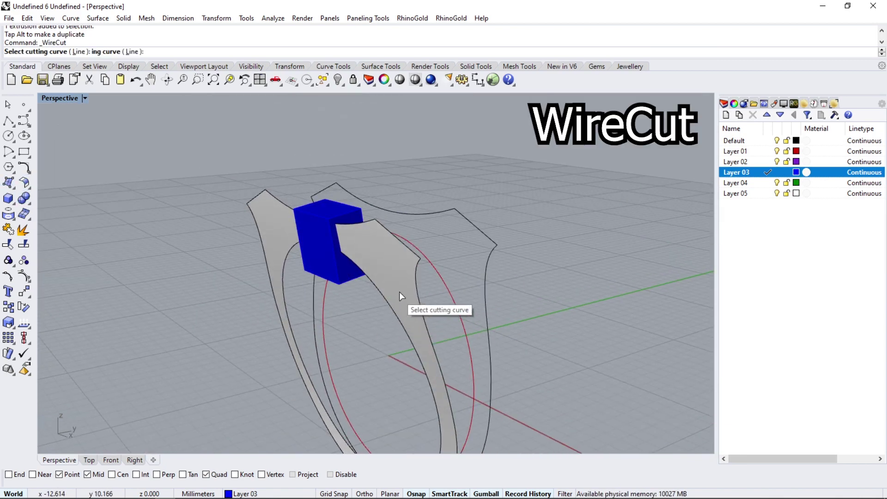
pyautogui.click(447, 293)
pyautogui.click(321, 258)
pyautogui.press('Return')
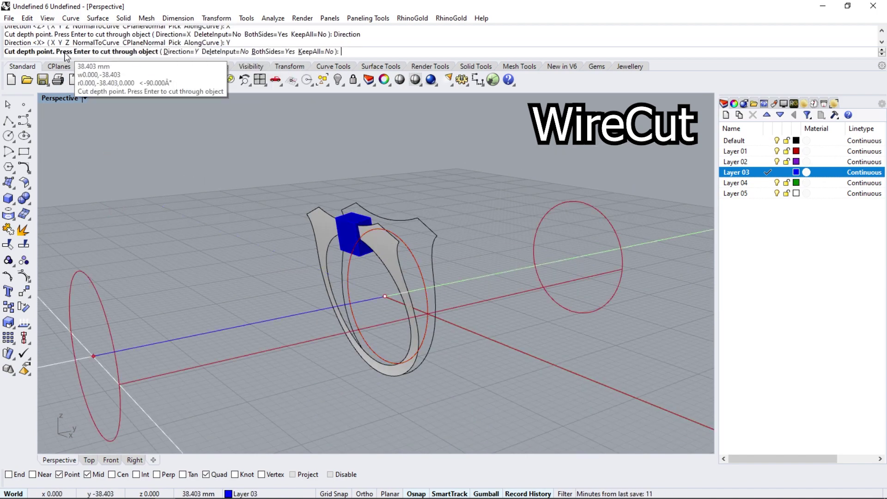
pyautogui.press('Return')
pyautogui.click(141, 51)
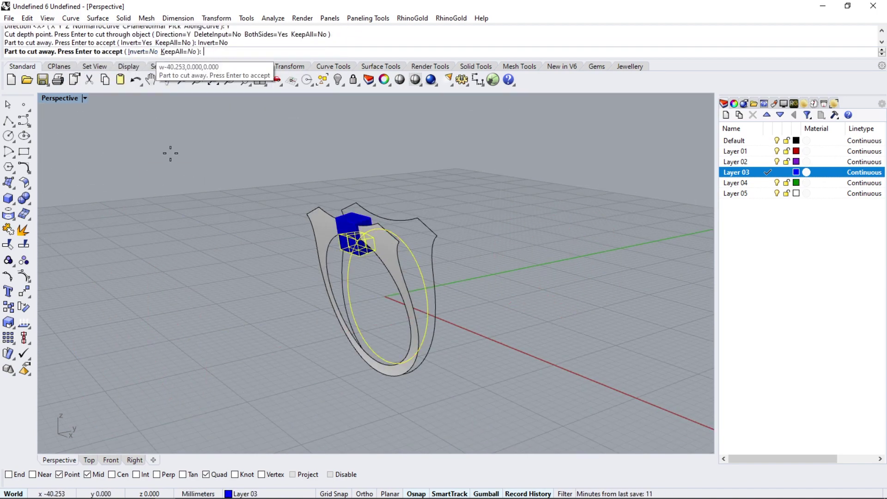
pyautogui.press('Return')
pyautogui.moveTo(173, 321); pyautogui.dragTo(252, 277, button='right')
pyautogui.moveTo(366, 281)
pyautogui.mouseDown(button='right')
pyautogui.moveTo(369, 271)
pyautogui.moveTo(549, 212)
pyautogui.moveTo(362, 200)
pyautogui.moveTo(325, 218)
pyautogui.moveTo(323, 262)
pyautogui.mouseUp(button='right')
pyautogui.scroll(5, 379, 237)
# - Offset the gray ring surface into a 1.5 mm solid shell
pyautogui.click(404, 291)
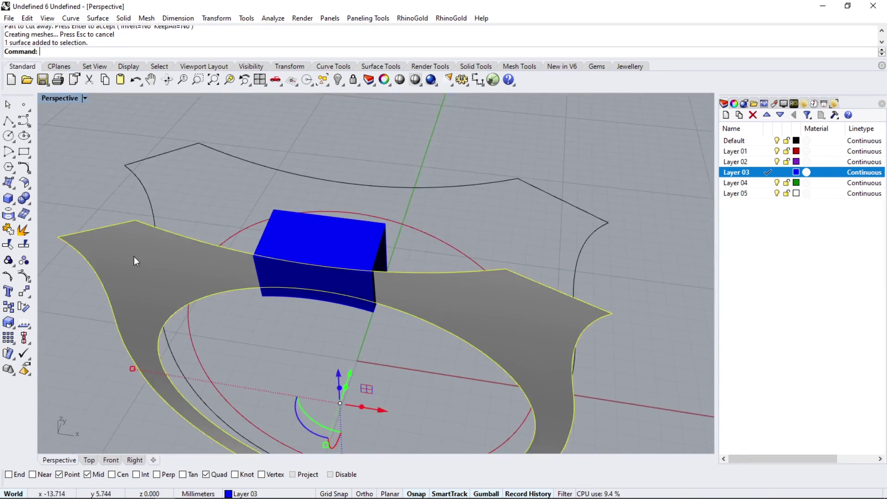
pyautogui.click(29, 191)
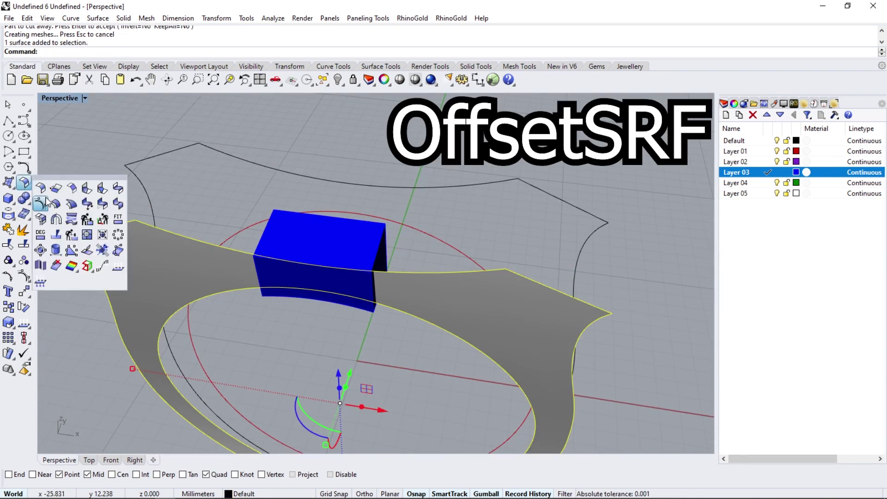
pyautogui.click(68, 215)
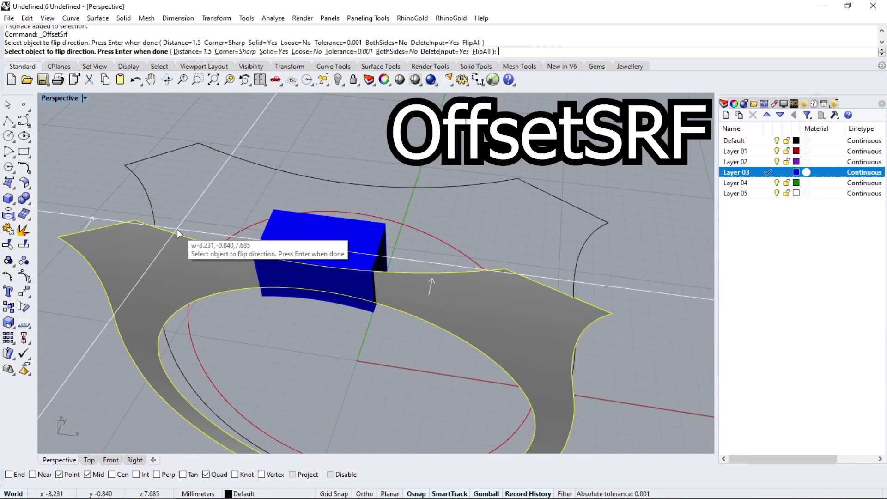
pyautogui.write('1.')
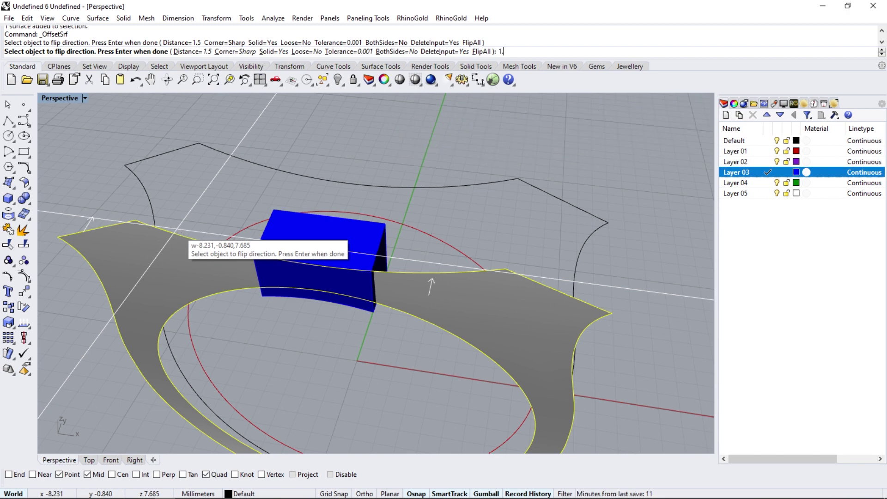
pyautogui.press('Return')
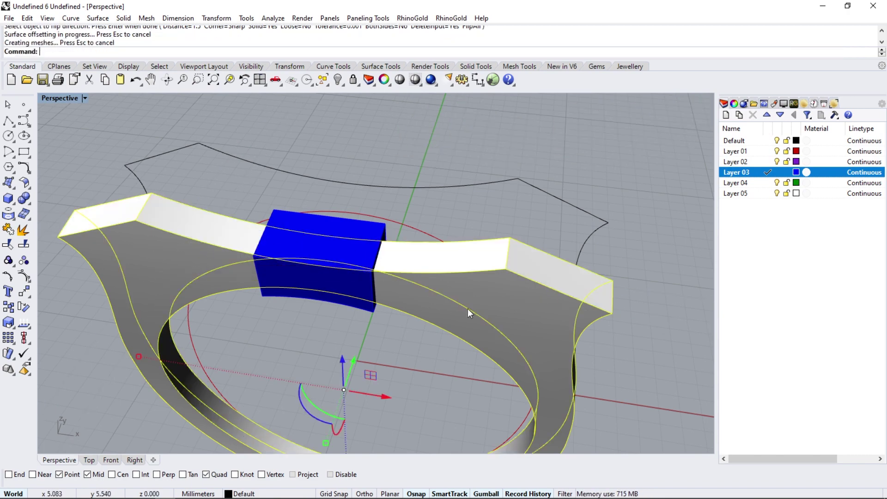
pyautogui.moveTo(468, 309)
pyautogui.mouseDown(button='right')
pyautogui.moveTo(400, 277)
pyautogui.moveTo(368, 249)
pyautogui.moveTo(272, 249)
pyautogui.moveTo(409, 277)
pyautogui.moveTo(298, 366)
pyautogui.mouseUp(button='right')
pyautogui.scroll(-3, 360, 265)
# - Mirror the thickened ring shell across the X axis
pyautogui.click(376, 273)
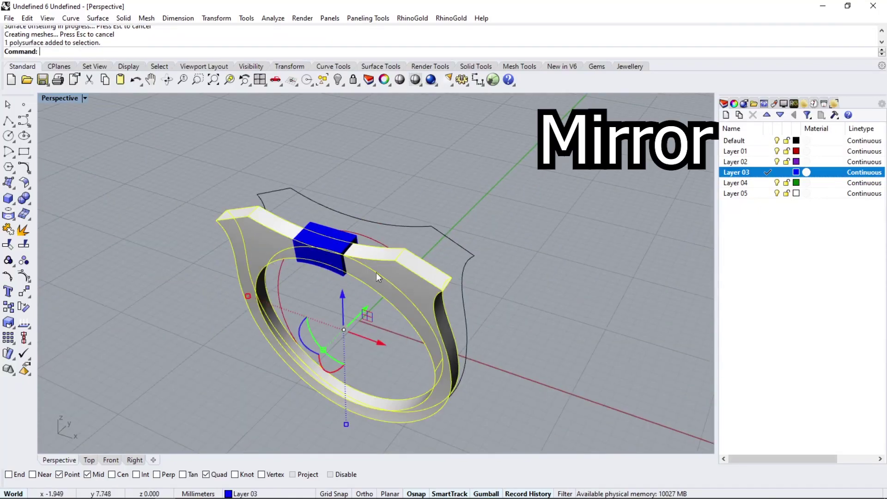
pyautogui.click(29, 300)
pyautogui.click(118, 296)
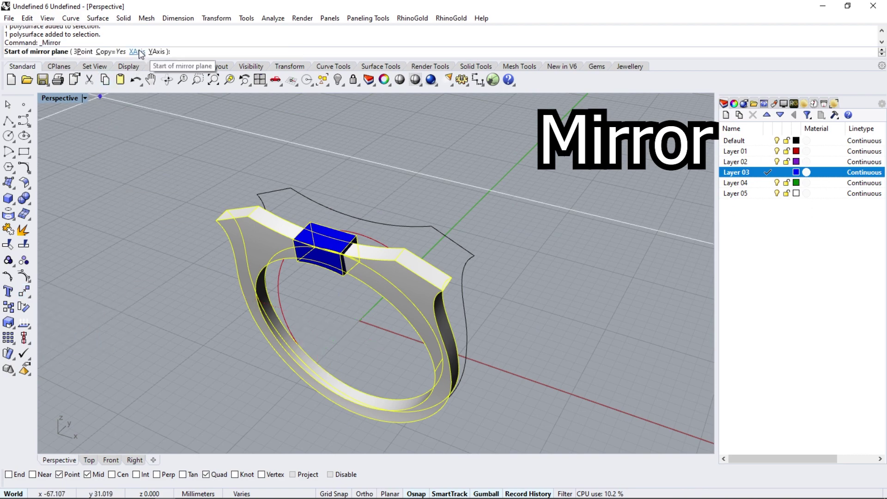
pyautogui.click(137, 51)
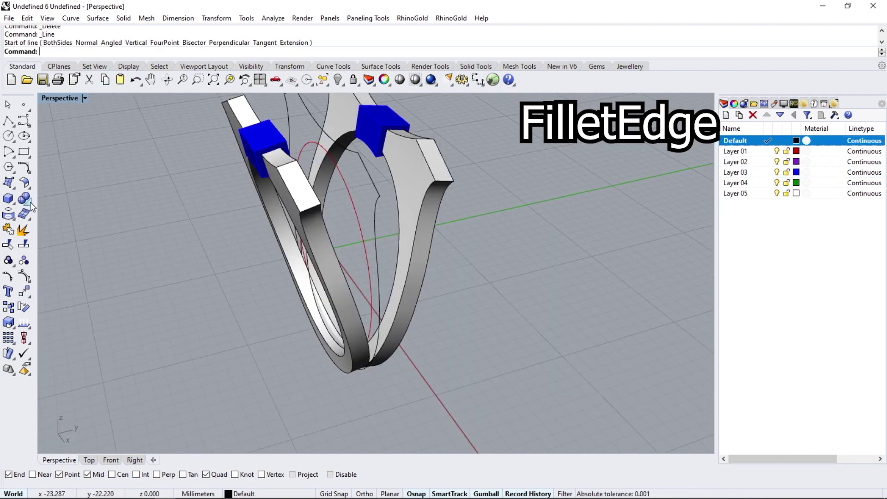
# - Fillet the top plate's edges and the blue block's edges at radius 1.000
pyautogui.click(29, 202)
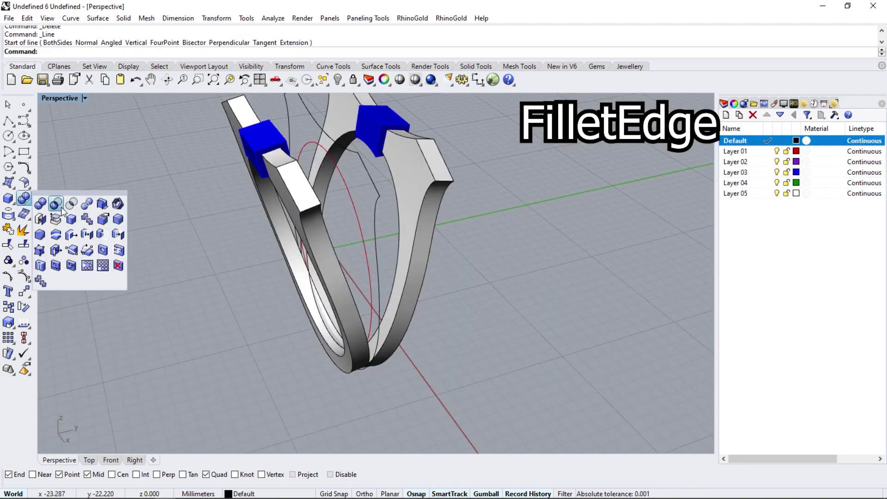
pyautogui.click(119, 220)
pyautogui.click(287, 185)
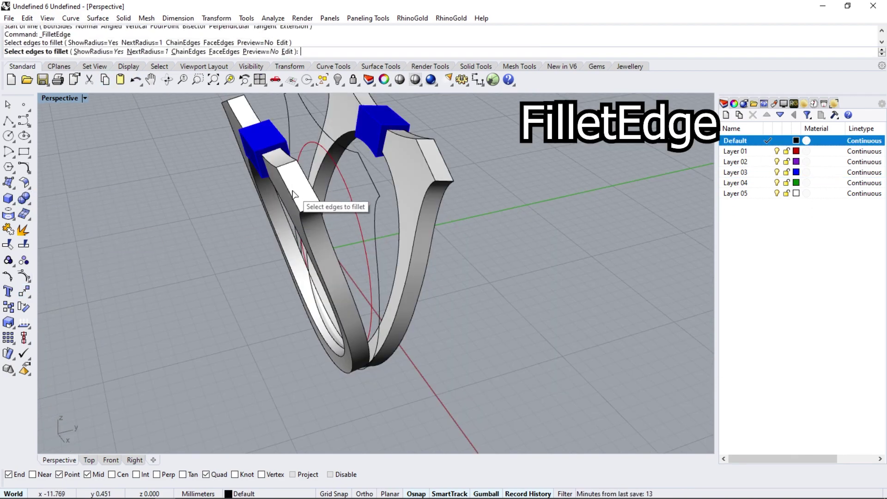
pyautogui.click(309, 240)
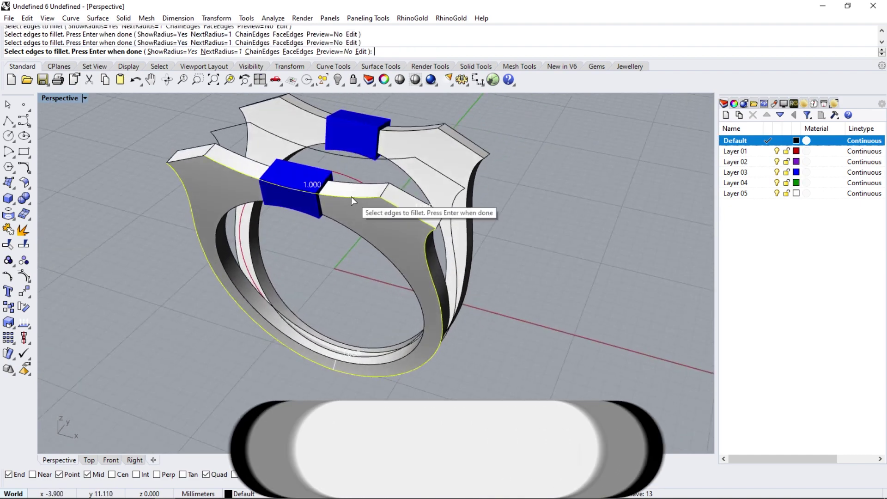
pyautogui.click(191, 161)
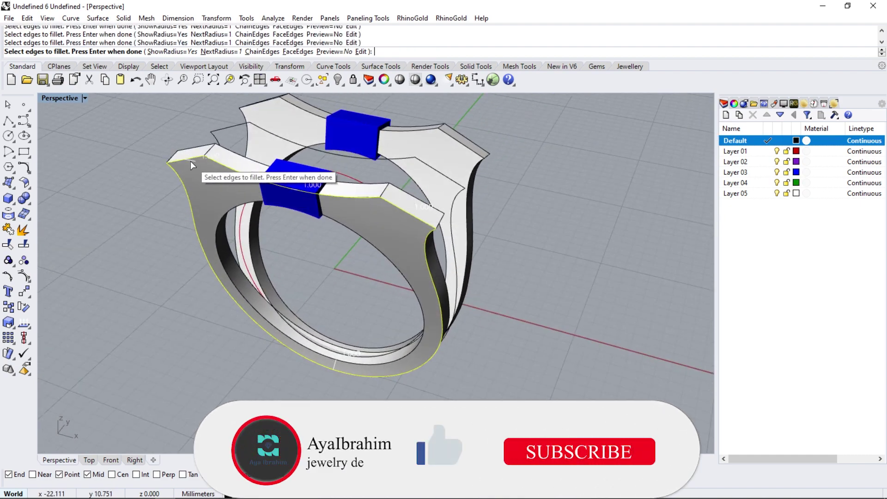
pyautogui.moveTo(382, 240); pyautogui.dragTo(288, 210, button='right')
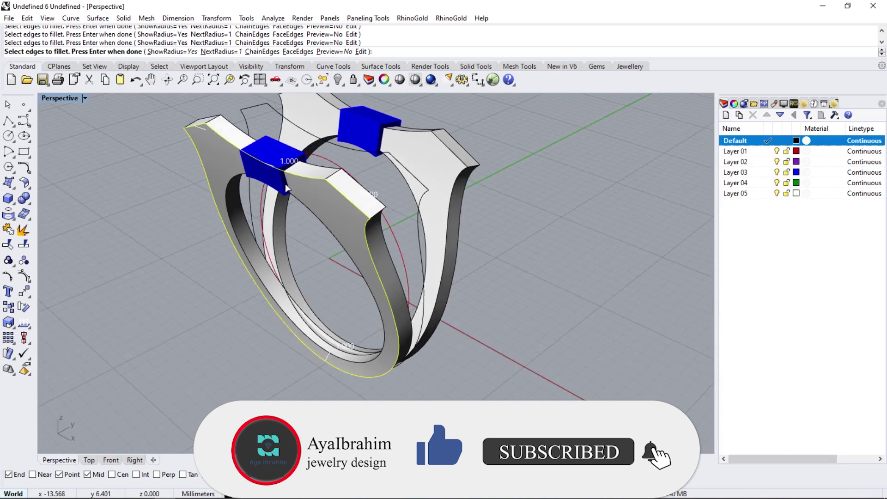
pyautogui.scroll(2, 287, 187)
pyautogui.scroll(3, 287, 154)
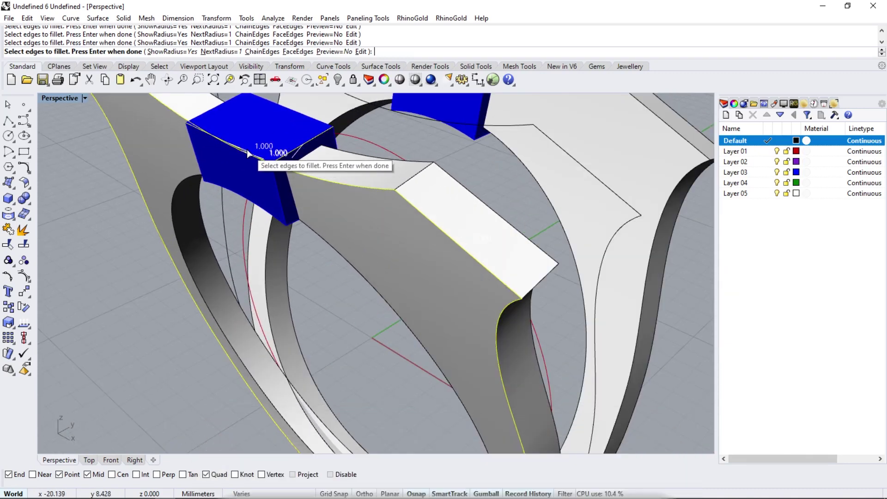
pyautogui.click(277, 193)
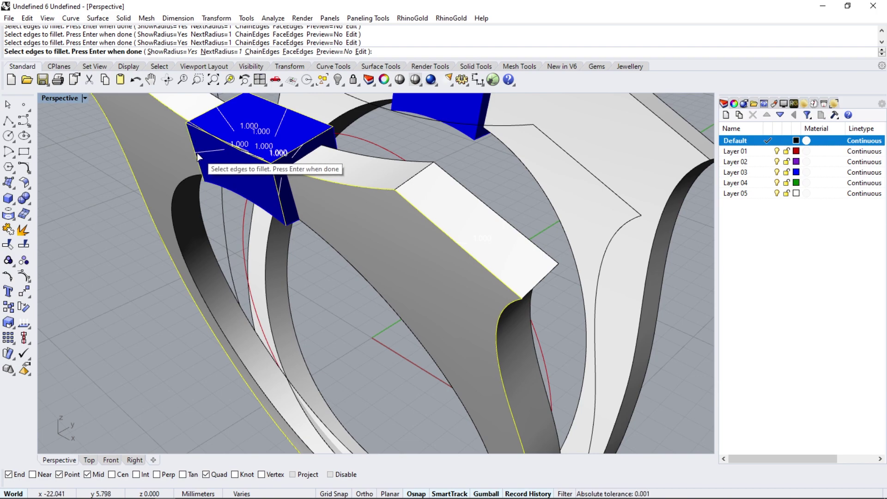
pyautogui.moveTo(362, 275)
pyautogui.mouseDown(button='right')
pyautogui.moveTo(208, 203)
pyautogui.moveTo(349, 183)
pyautogui.mouseUp(button='right')
pyautogui.press('Return')
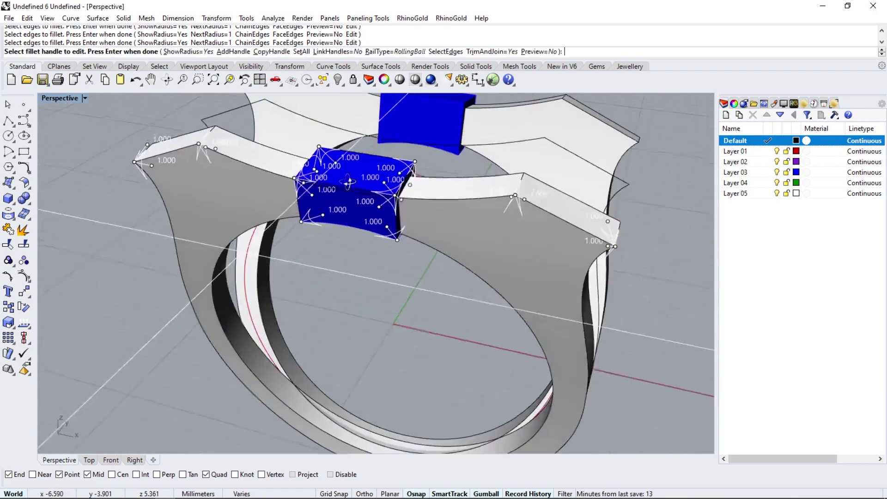
pyautogui.press('Return')
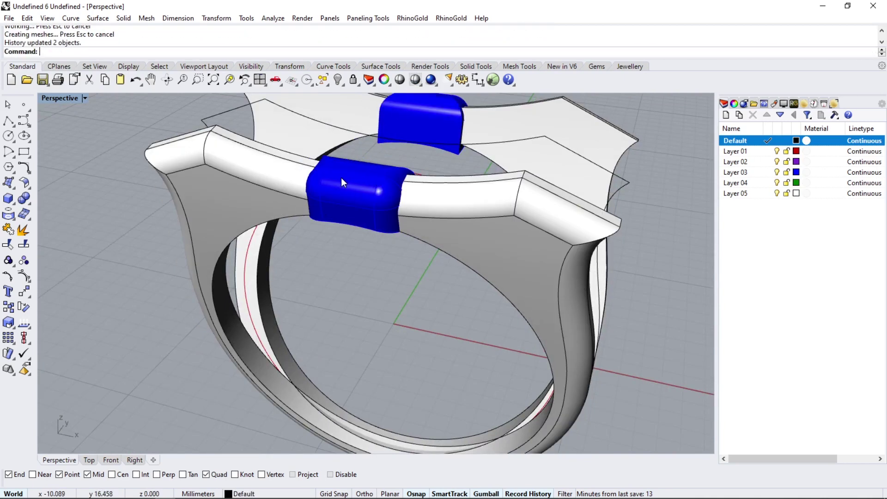
# - Unlock everything, then lock all objects except the ring band
pyautogui.moveTo(341, 177); pyautogui.dragTo(365, 269, button='right')
pyautogui.rightClick(354, 80)
pyautogui.click(321, 291)
pyautogui.moveTo(320, 290); pyautogui.dragTo(351, 194, button='right')
pyautogui.click(359, 86)
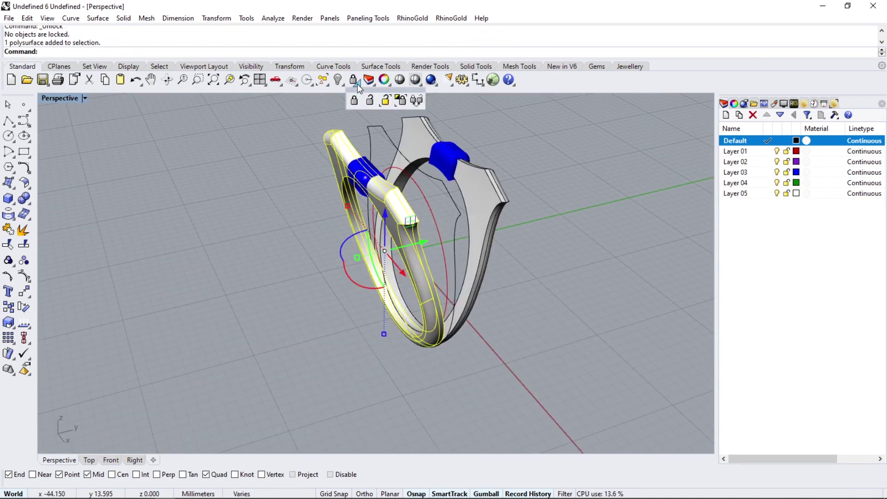
pyautogui.click(401, 100)
pyautogui.moveTo(296, 254); pyautogui.dragTo(400, 227, button='right')
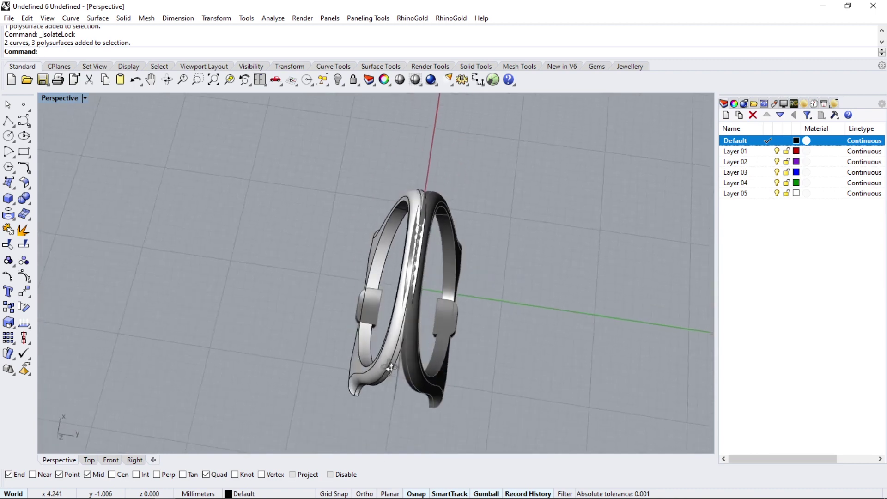
pyautogui.scroll(5, 400, 226)
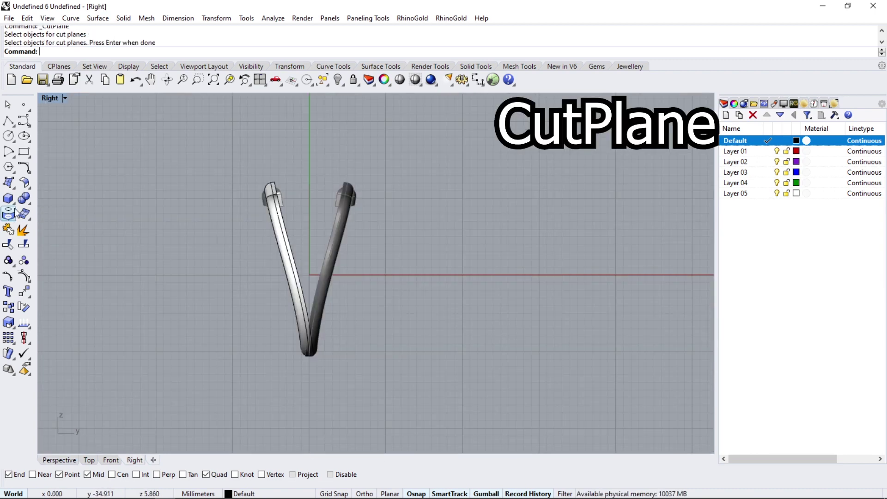
# - Create a cut plane through the origin across the ring band
pyautogui.click(12, 189)
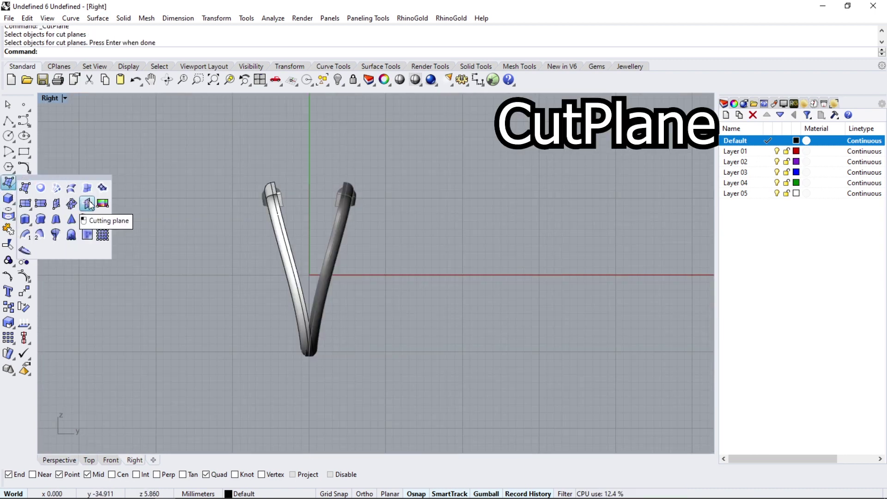
pyautogui.click(89, 201)
pyautogui.click(298, 282)
pyautogui.press('Return')
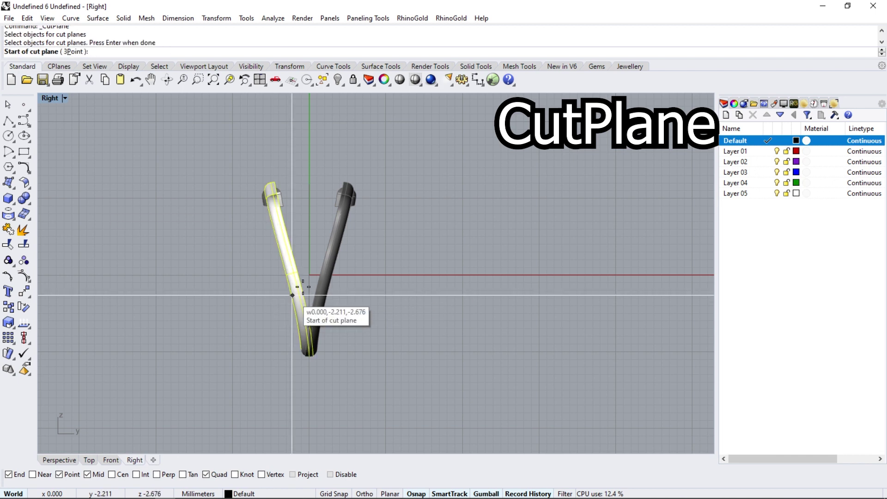
pyautogui.write('0')
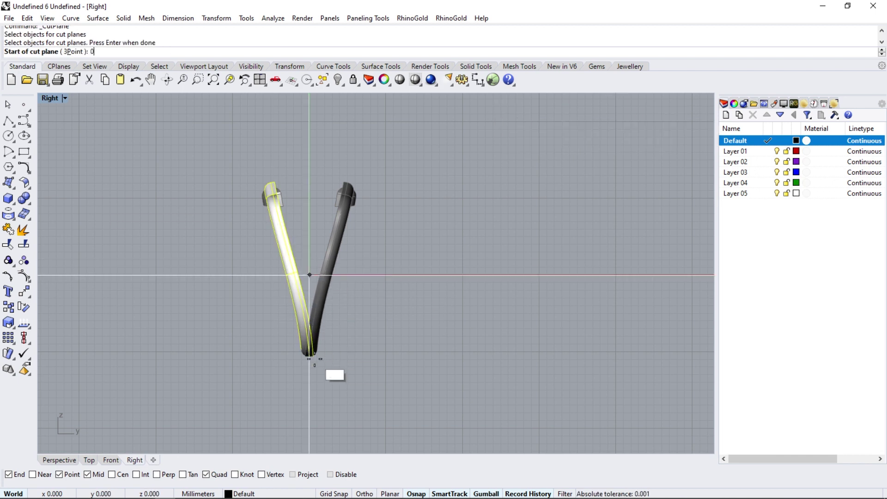
pyautogui.press('Return')
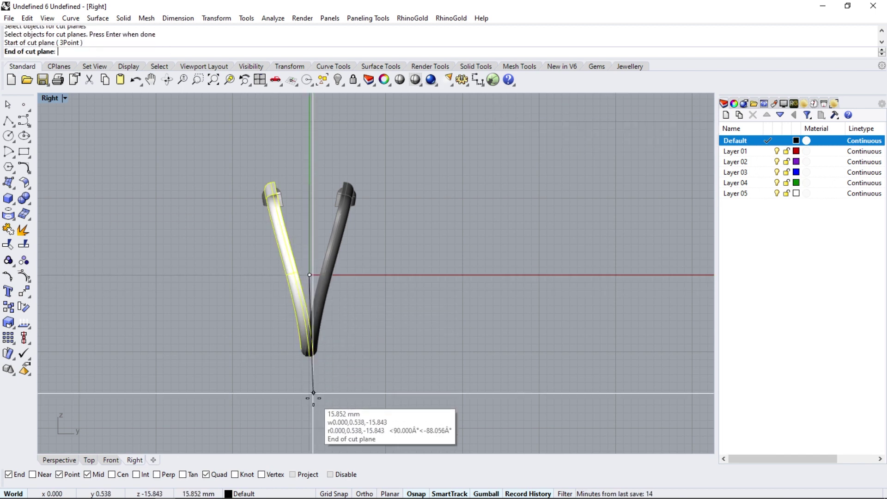
pyautogui.press('Return')
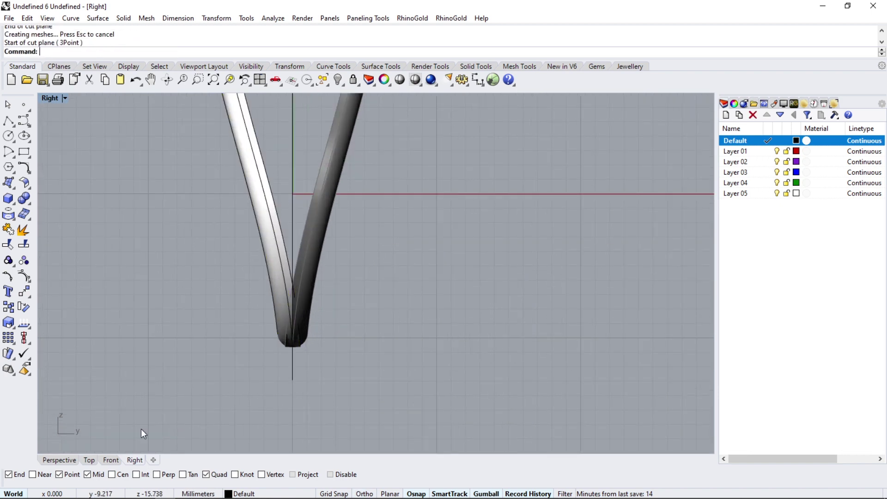
pyautogui.click(59, 460)
# - Boolean-split the ring band with the cut plane and delete the lower piece
pyautogui.click(31, 205)
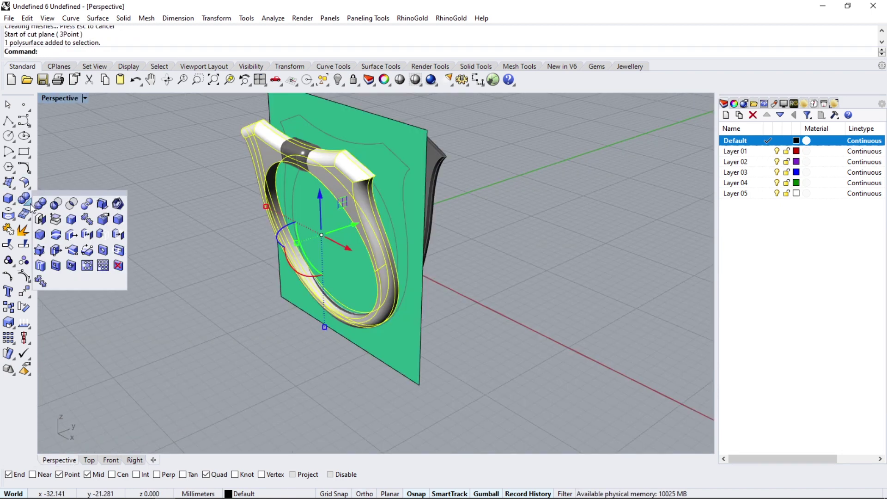
pyautogui.click(93, 207)
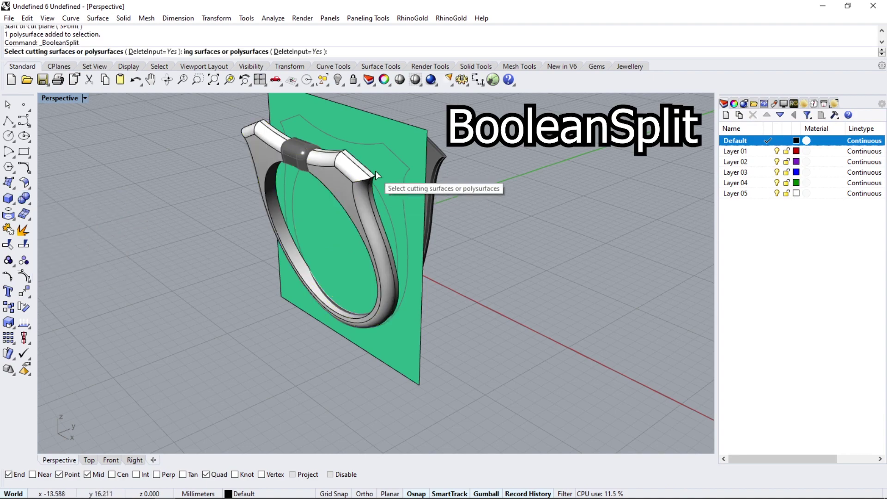
pyautogui.click(380, 168)
pyautogui.press('Return')
pyautogui.moveTo(478, 305)
pyautogui.mouseDown(button='right')
pyautogui.moveTo(294, 264)
pyautogui.moveTo(391, 323)
pyautogui.moveTo(432, 198)
pyautogui.mouseUp(button='right')
pyautogui.click(352, 320)
pyautogui.press('Delete')
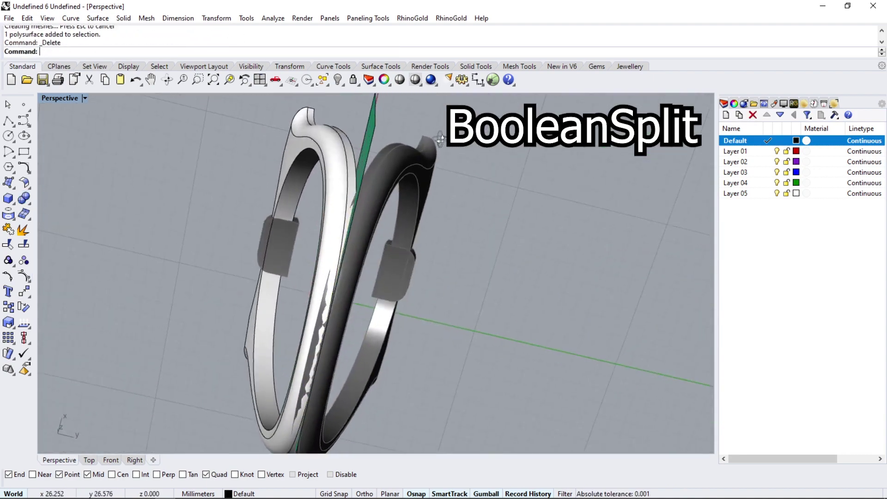
# - Delete the cutting plane, unlock objects, and delete the dark right half
pyautogui.moveTo(444, 129); pyautogui.dragTo(446, 253, button='right')
pyautogui.click(377, 317)
pyautogui.press('Delete')
pyautogui.moveTo(377, 317)
pyautogui.mouseDown(button='right')
pyautogui.moveTo(394, 223)
pyautogui.moveTo(321, 111)
pyautogui.mouseUp(button='right')
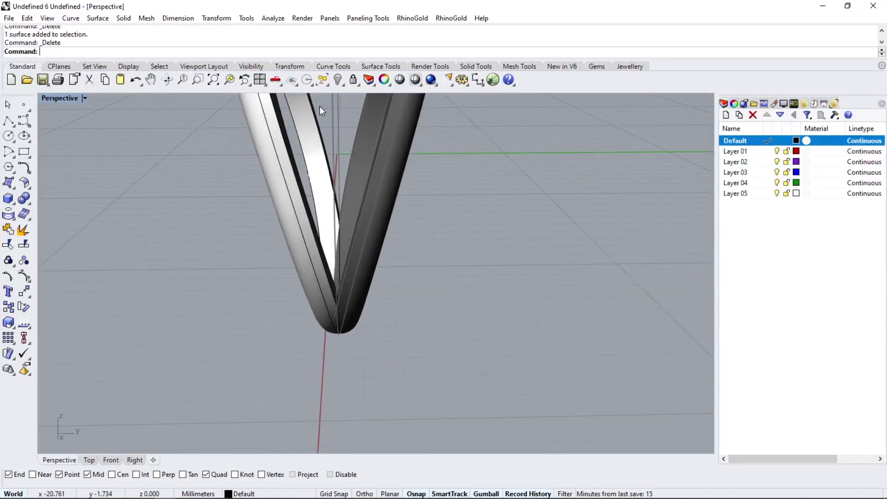
pyautogui.rightClick(359, 85)
pyautogui.click(367, 220)
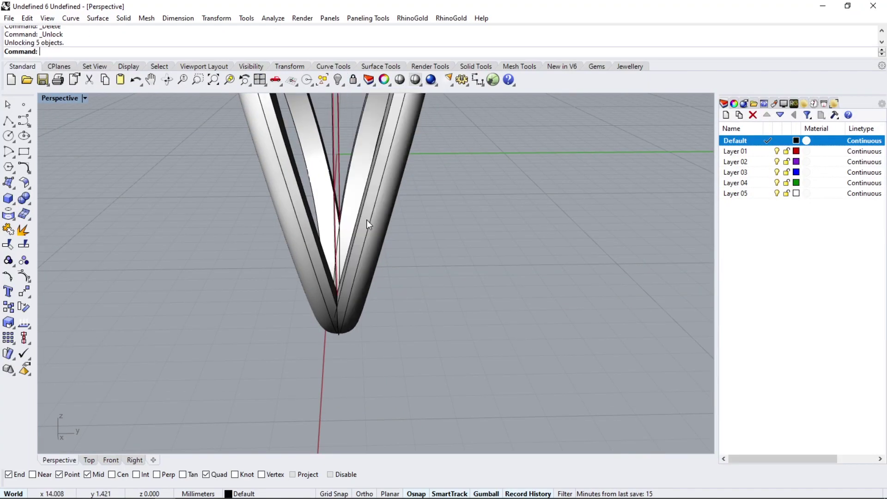
pyautogui.press('Delete')
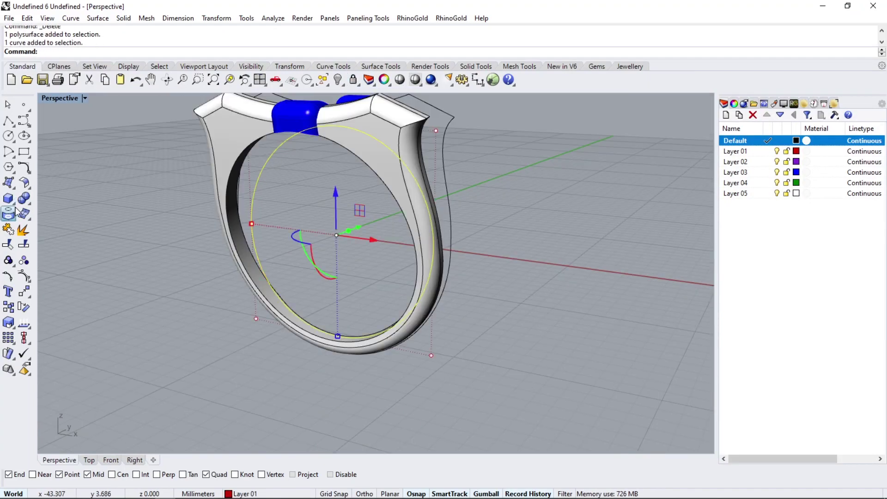
# - Extrude the inner circle to both sides as an open, non-solid cylinder
pyautogui.click(16, 212)
pyautogui.click(48, 236)
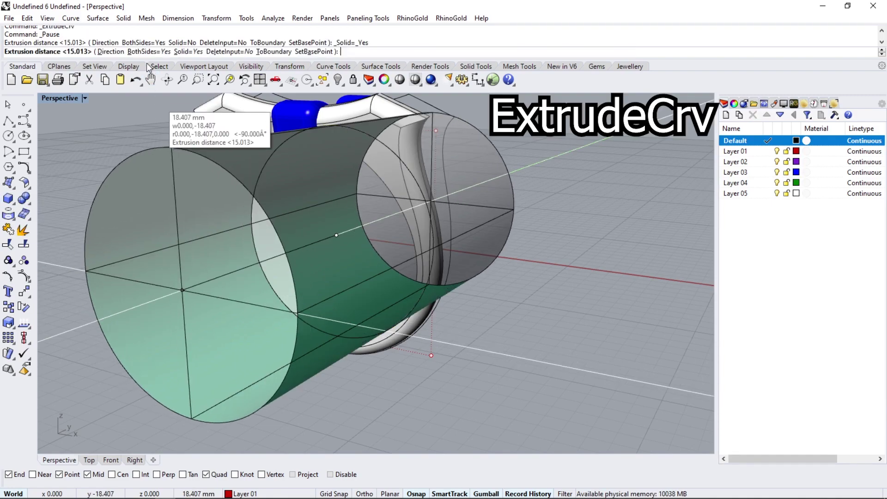
pyautogui.click(182, 54)
pyautogui.press('Return')
pyautogui.moveTo(80, 185); pyautogui.dragTo(301, 211, button='right')
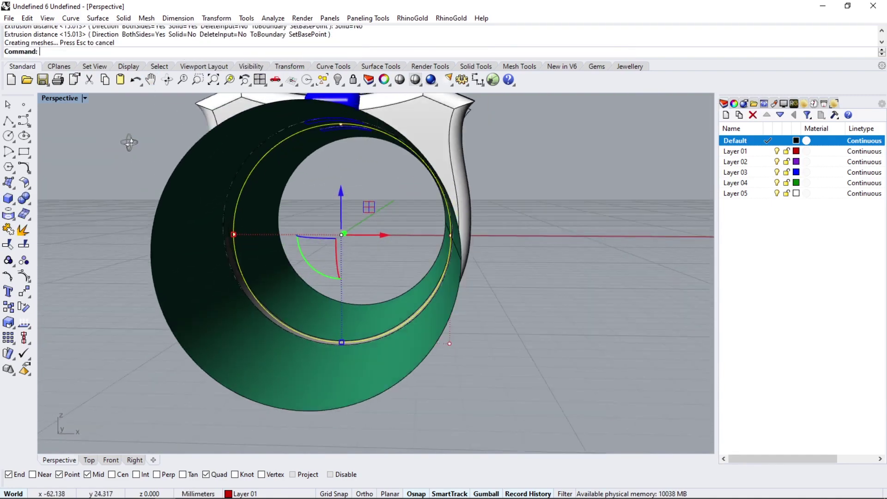
pyautogui.scroll(3, 464, 308)
pyautogui.scroll(3, 412, 283)
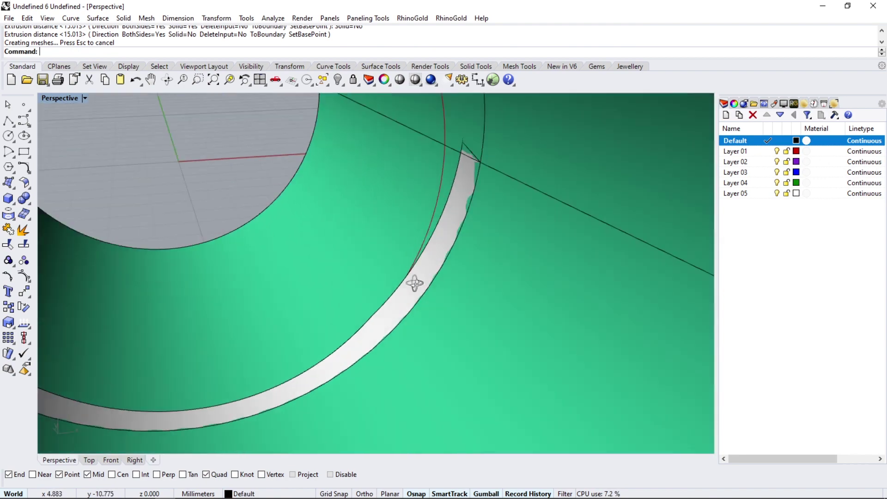
pyautogui.scroll(3, 452, 242)
pyautogui.scroll(-3, 392, 286)
pyautogui.scroll(4, 393, 286)
pyautogui.moveTo(396, 291)
pyautogui.mouseDown(button='right')
pyautogui.moveTo(544, 274)
pyautogui.moveTo(351, 268)
pyautogui.moveTo(325, 317)
pyautogui.moveTo(405, 331)
pyautogui.mouseUp(button='right')
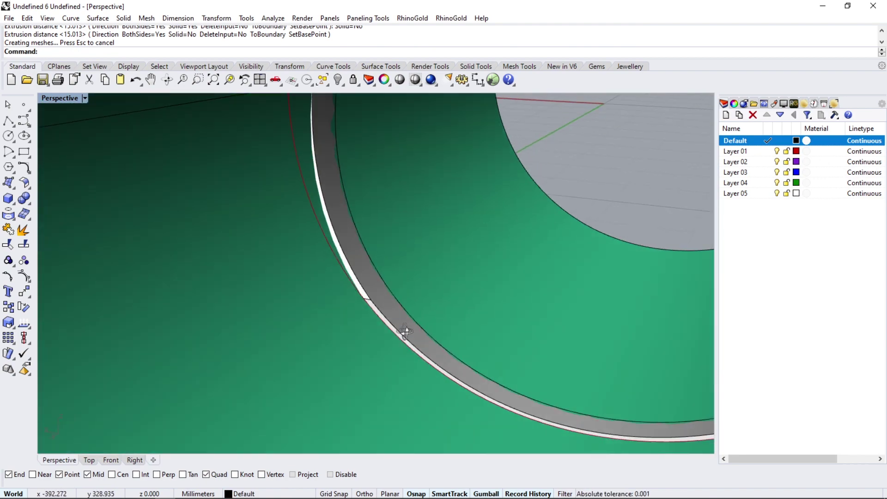
# - Boolean-split the ring with the cylinder, then delete the excess piece and cylinder
pyautogui.click(391, 315)
pyautogui.click(28, 207)
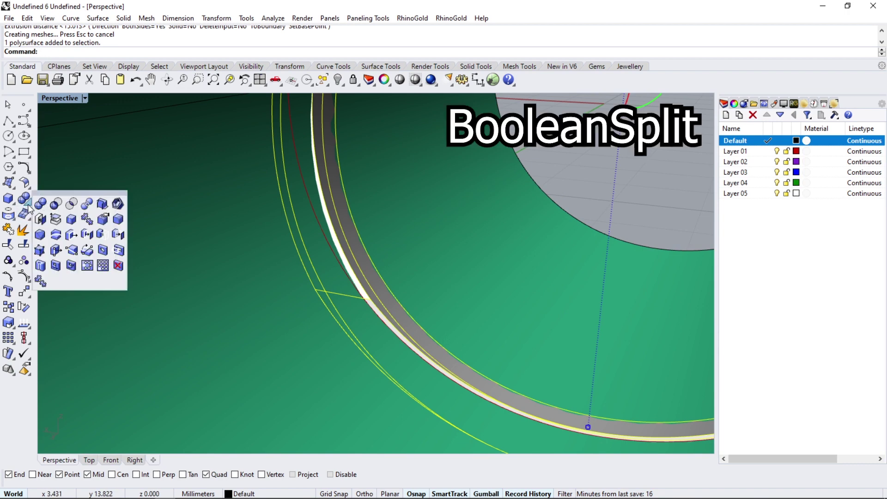
pyautogui.click(86, 204)
pyautogui.rightClick(203, 299)
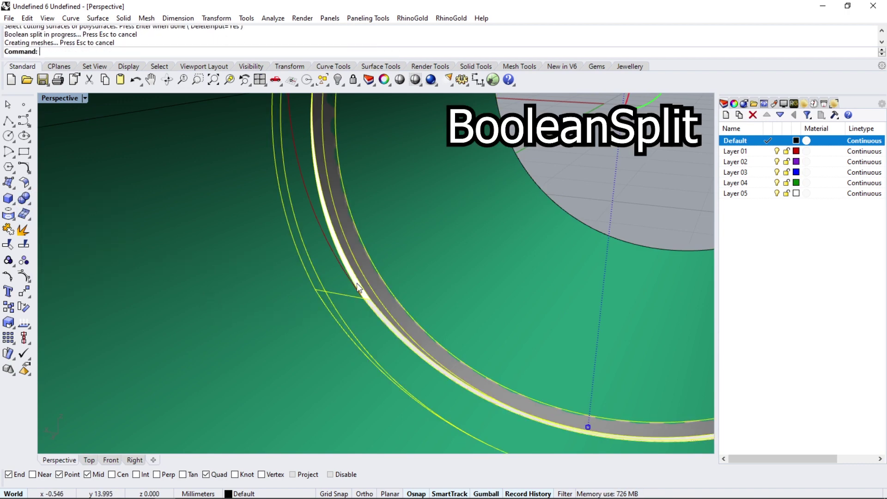
pyautogui.click(362, 269)
pyautogui.scroll(-5, 358, 272)
pyautogui.press('Delete')
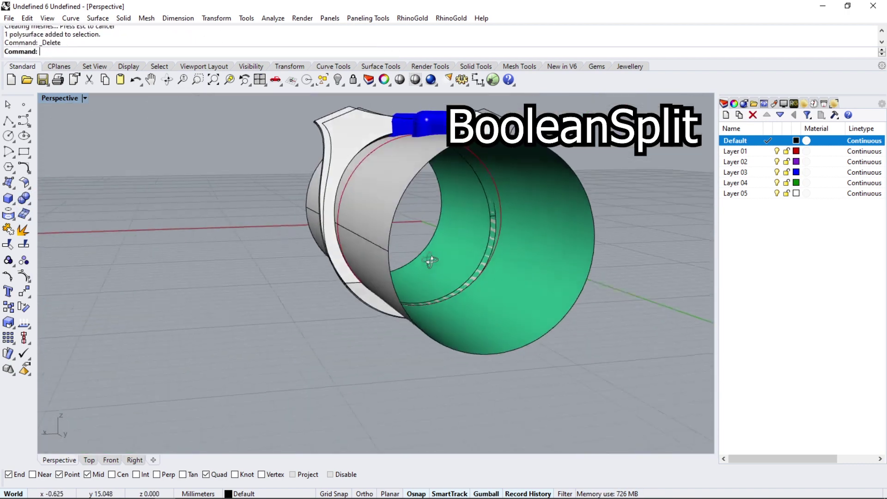
pyautogui.moveTo(357, 273); pyautogui.dragTo(424, 269, button='right')
pyautogui.click(424, 270)
pyautogui.press('Delete')
pyautogui.moveTo(517, 312)
pyautogui.mouseDown(button='right')
pyautogui.moveTo(572, 273)
pyautogui.moveTo(301, 303)
pyautogui.moveTo(282, 317)
pyautogui.mouseUp(button='right')
pyautogui.click(401, 278)
# - Mirror the trimmed ring half across the X axis and inspect it fully shaded
pyautogui.moveTo(482, 247); pyautogui.dragTo(304, 281, button='right')
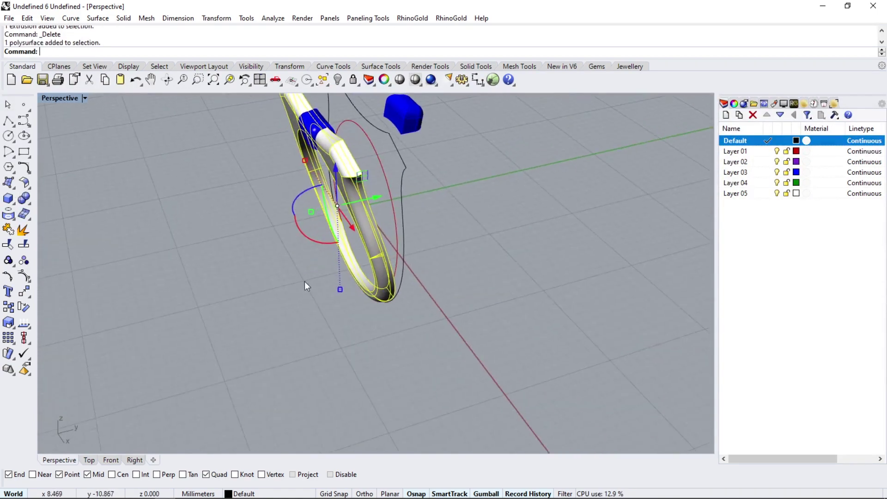
pyautogui.click(30, 298)
pyautogui.click(119, 297)
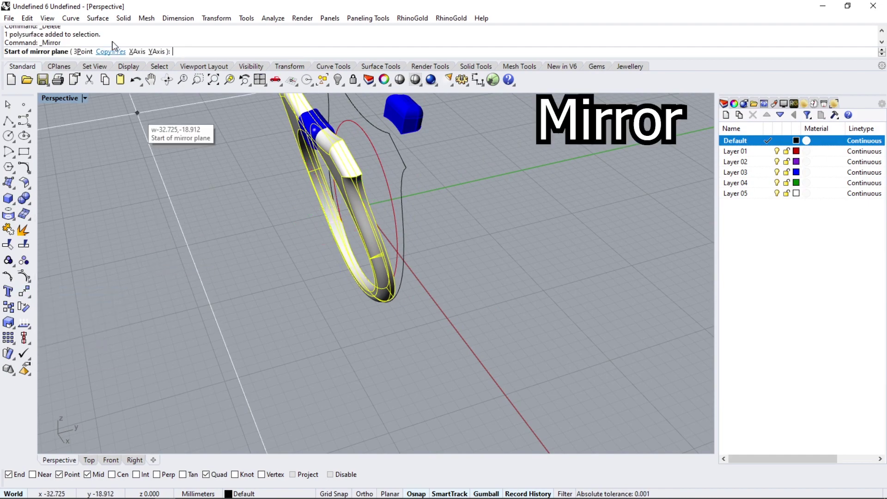
pyautogui.click(143, 54)
pyautogui.moveTo(201, 326)
pyautogui.mouseDown(button='right')
pyautogui.moveTo(368, 309)
pyautogui.moveTo(336, 439)
pyautogui.moveTo(363, 340)
pyautogui.moveTo(451, 426)
pyautogui.mouseUp(button='right')
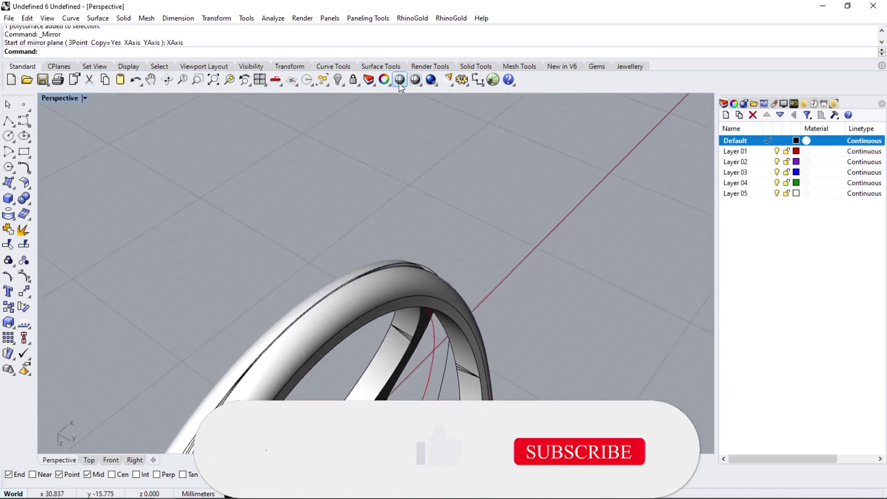
pyautogui.click(400, 80)
pyautogui.moveTo(366, 214)
pyautogui.mouseDown(button='right')
pyautogui.moveTo(320, 109)
pyautogui.moveTo(289, 260)
pyautogui.moveTo(289, 364)
pyautogui.moveTo(399, 382)
pyautogui.moveTo(410, 283)
pyautogui.moveTo(362, 280)
pyautogui.moveTo(346, 192)
pyautogui.moveTo(362, 249)
pyautogui.moveTo(526, 322)
pyautogui.mouseUp(button='right')
# - Draw a straight line from the left to the right top plate corner
pyautogui.press('Return')
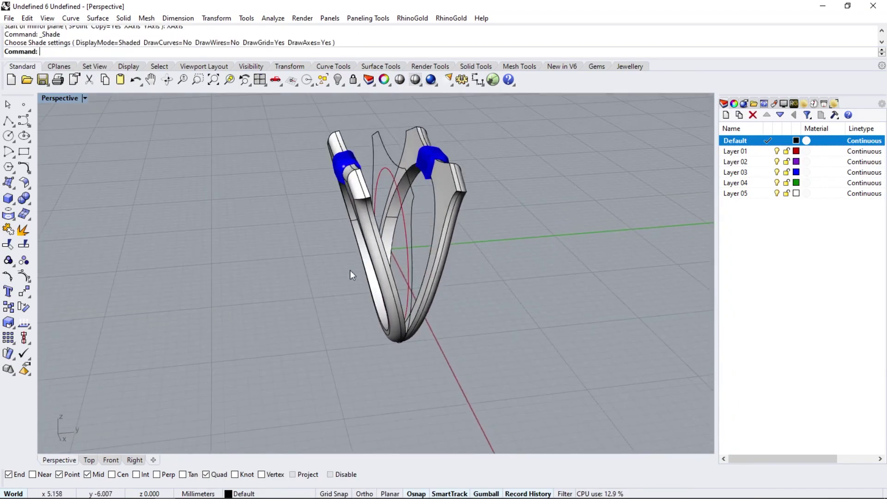
pyautogui.scroll(3, 375, 217)
pyautogui.click(9, 120)
pyautogui.click(46, 121)
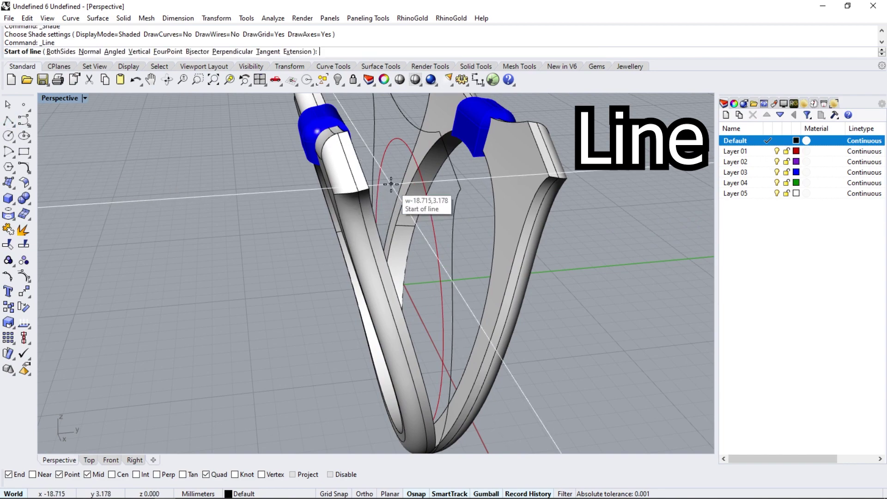
pyautogui.click(375, 188)
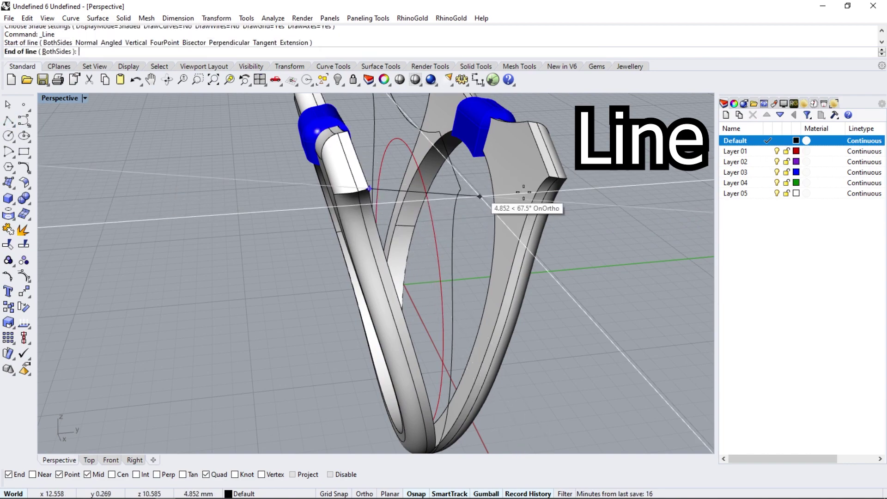
pyautogui.click(549, 177)
pyautogui.moveTo(549, 177); pyautogui.dragTo(431, 220, button='right')
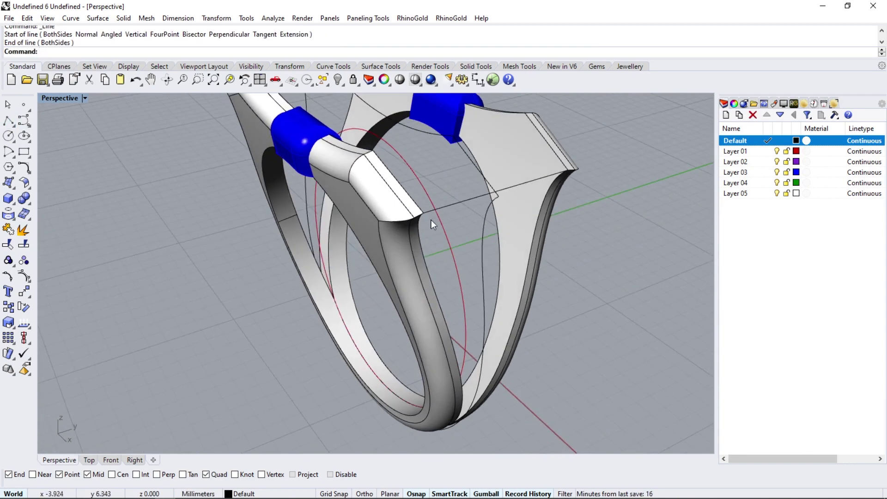
# - Rebuild the line with 4 points at degree 3 and pull its middle points to bow it
pyautogui.click(459, 207)
pyautogui.click(24, 168)
pyautogui.click(164, 188)
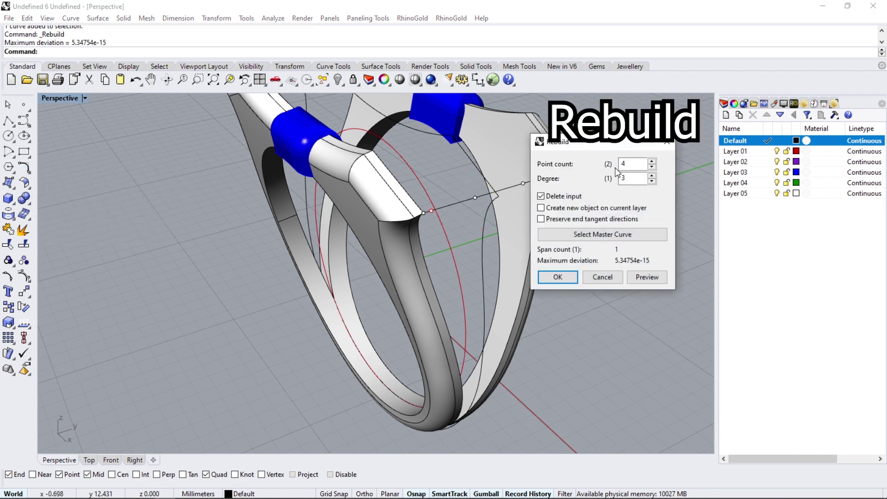
pyautogui.click(561, 277)
pyautogui.scroll(3, 473, 209)
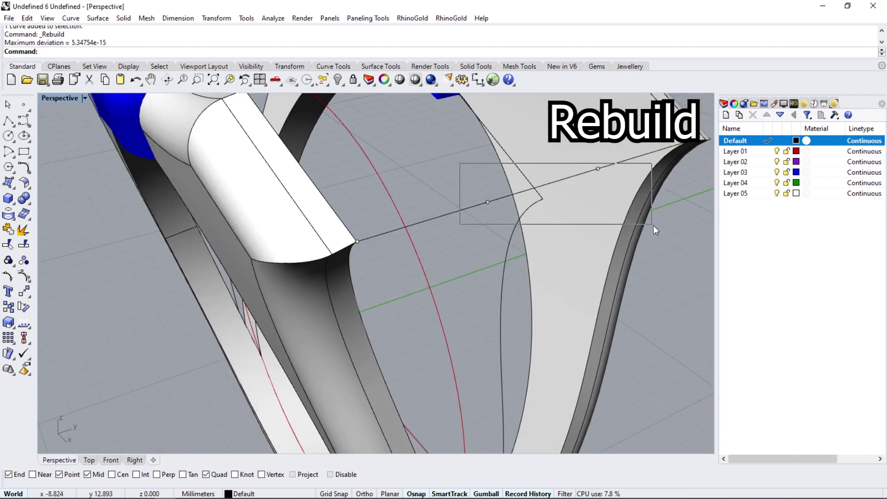
pyautogui.moveTo(576, 208); pyautogui.dragTo(541, 178)
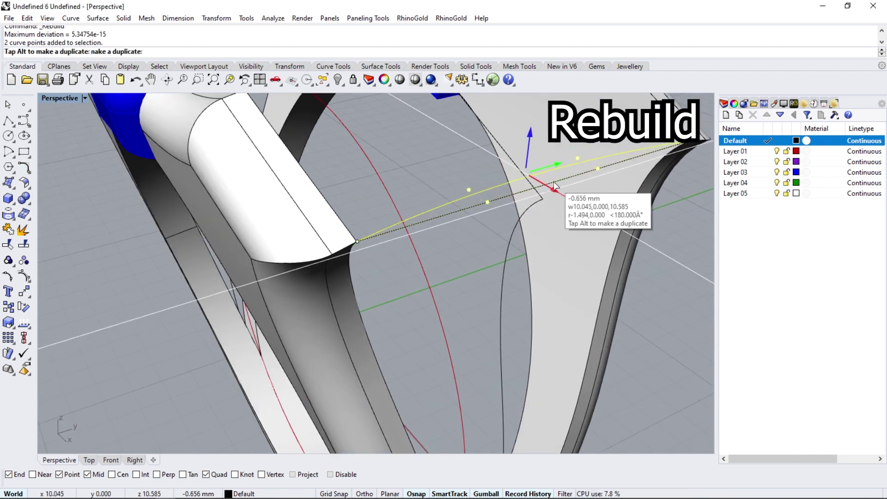
# - Rebuild the bowed curve again to smooth the arch
pyautogui.click(28, 174)
pyautogui.click(165, 189)
pyautogui.click(468, 185)
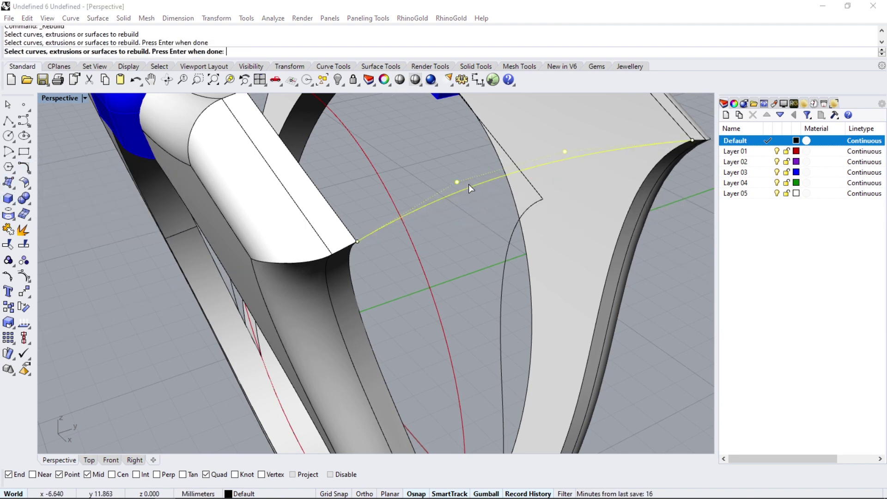
pyautogui.press('Return')
pyautogui.press('Return')
pyautogui.scroll(-5, 381, 193)
pyautogui.scroll(2, 445, 247)
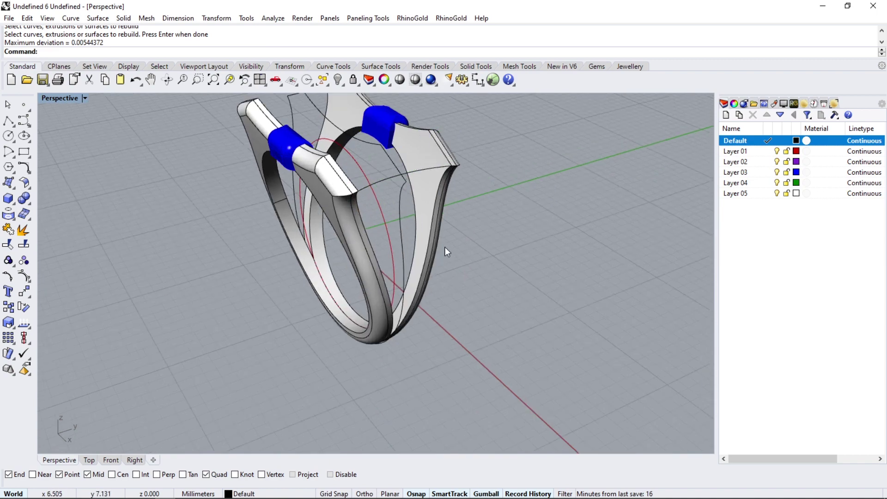
# - Sweep2 the shank side surface between its two edges, using the curve as cross section
pyautogui.click(95, 20)
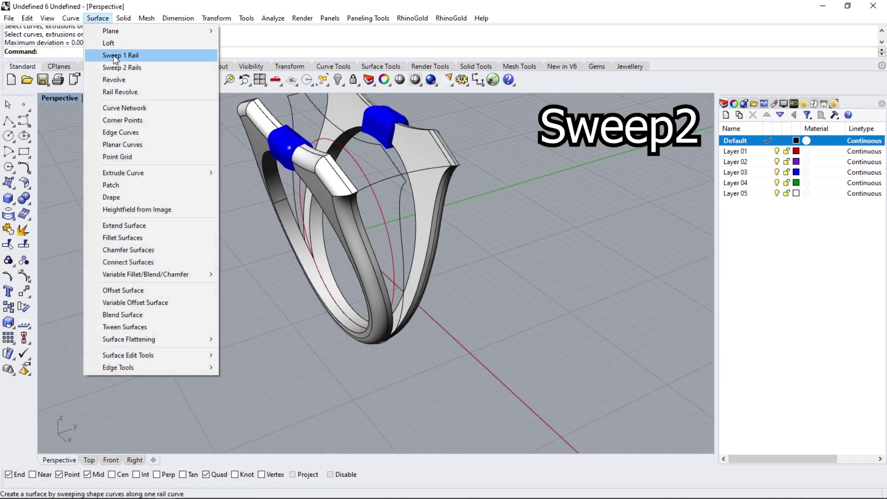
pyautogui.click(119, 67)
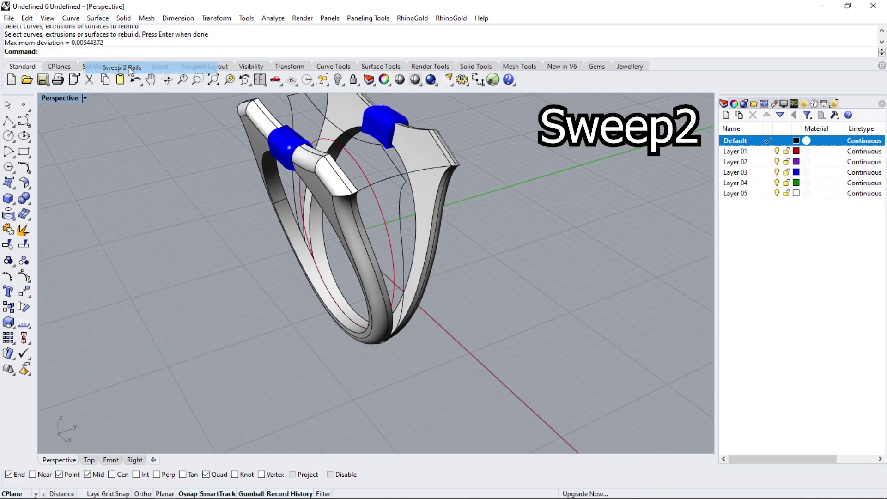
pyautogui.click(367, 225)
pyautogui.click(415, 254)
pyautogui.click(436, 206)
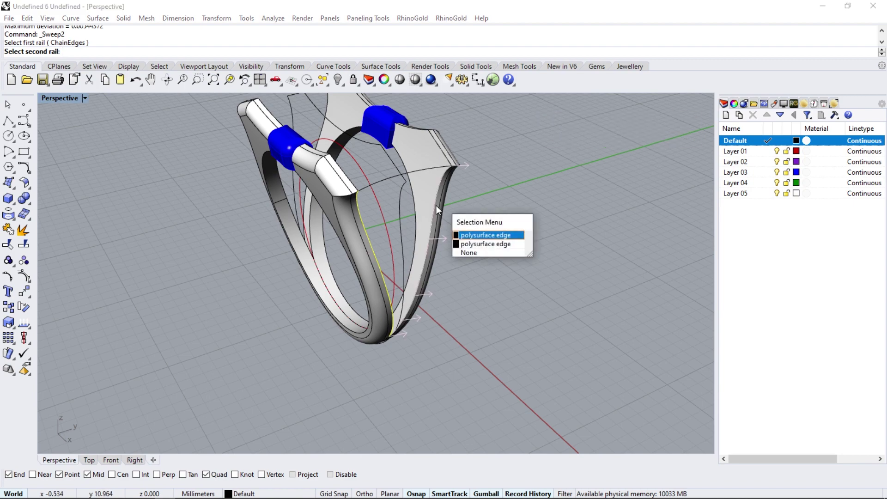
pyautogui.click(466, 233)
pyautogui.click(415, 188)
pyautogui.press('Return')
pyautogui.moveTo(390, 219)
pyautogui.mouseDown(button='right')
pyautogui.moveTo(273, 194)
pyautogui.moveTo(245, 165)
pyautogui.moveTo(339, 239)
pyautogui.mouseUp(button='right')
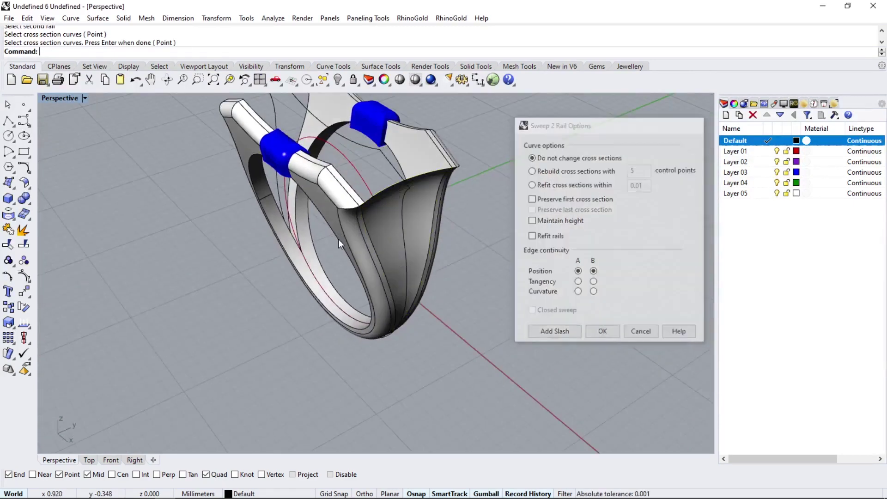
# - Draw a straight line from the pipe end to the opposite plate corner
pyautogui.click(19, 128)
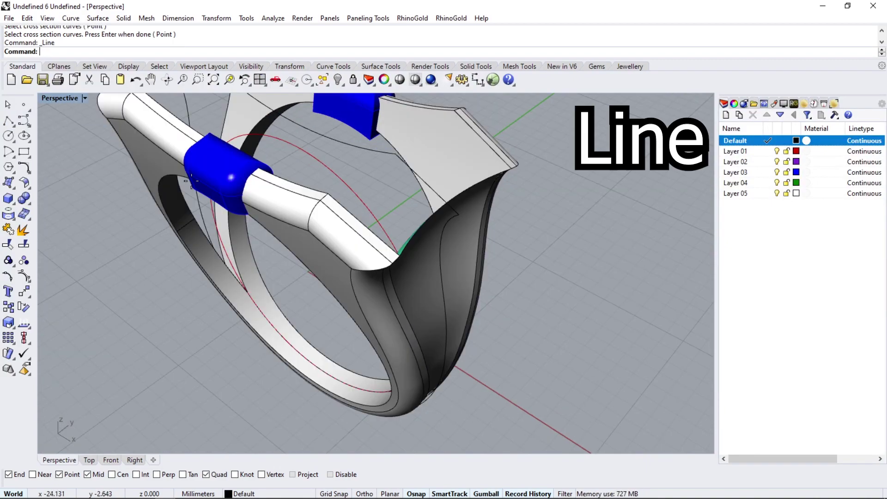
pyautogui.click(331, 193)
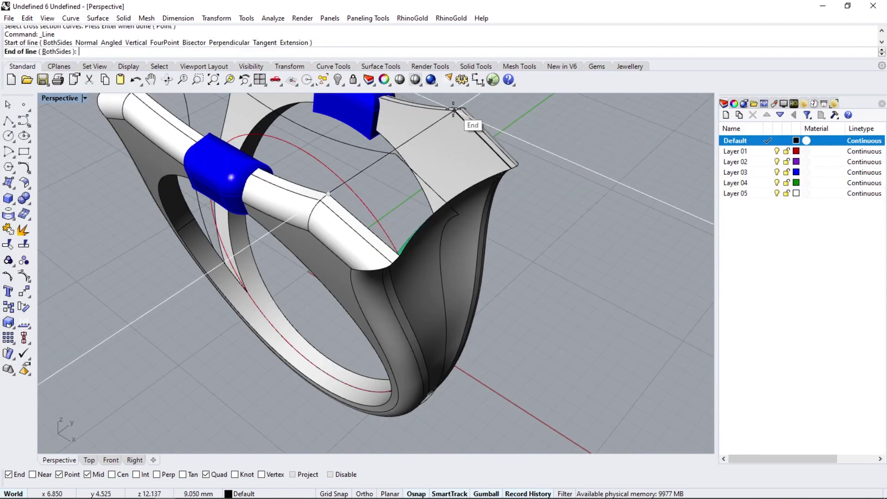
pyautogui.click(455, 118)
pyautogui.moveTo(456, 116); pyautogui.dragTo(344, 189, button='right')
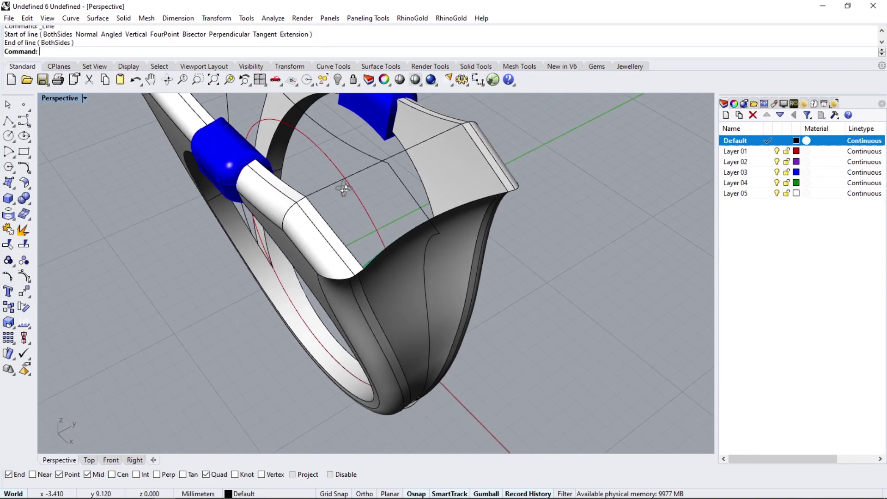
# - Sweep2 the curved top between the pipe edge and plate edge along the arched curve
pyautogui.click(98, 18)
pyautogui.click(121, 66)
pyautogui.click(333, 234)
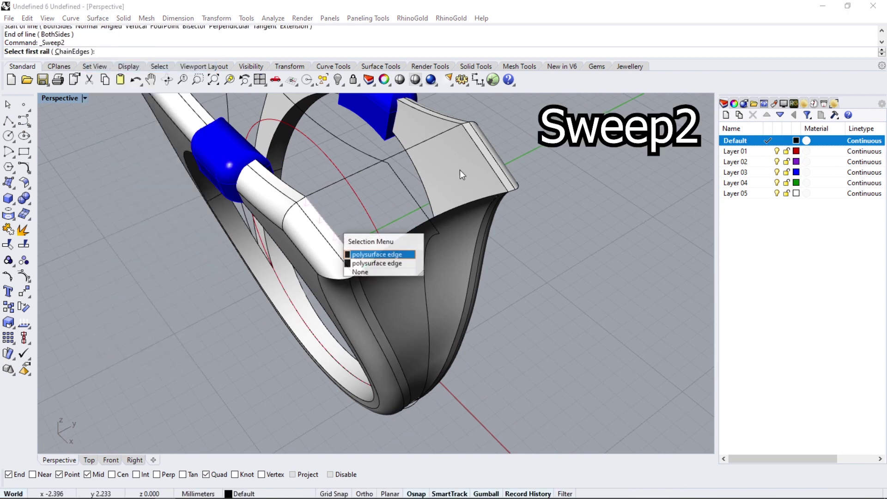
pyautogui.press('Return')
pyautogui.click(473, 151)
pyautogui.press('Return')
pyautogui.click(472, 205)
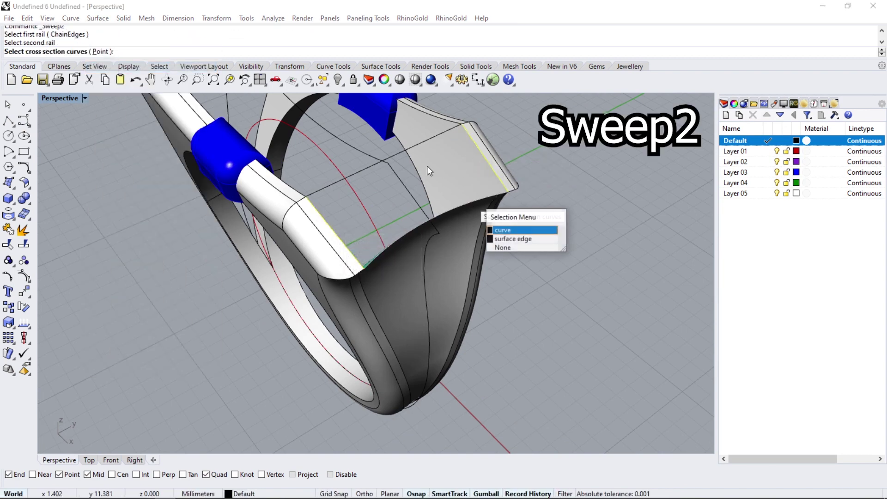
pyautogui.press('Return')
pyautogui.press('Return')
pyautogui.press('Return')
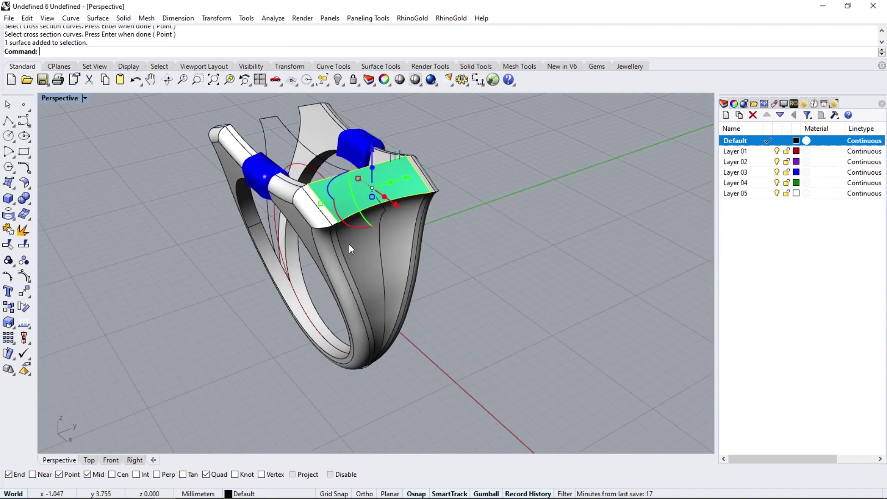
pyautogui.click(353, 248)
# - Join the top and side surfaces, offset them 0.5 as a non-solid surface, and delete the originals
pyautogui.click(7, 233)
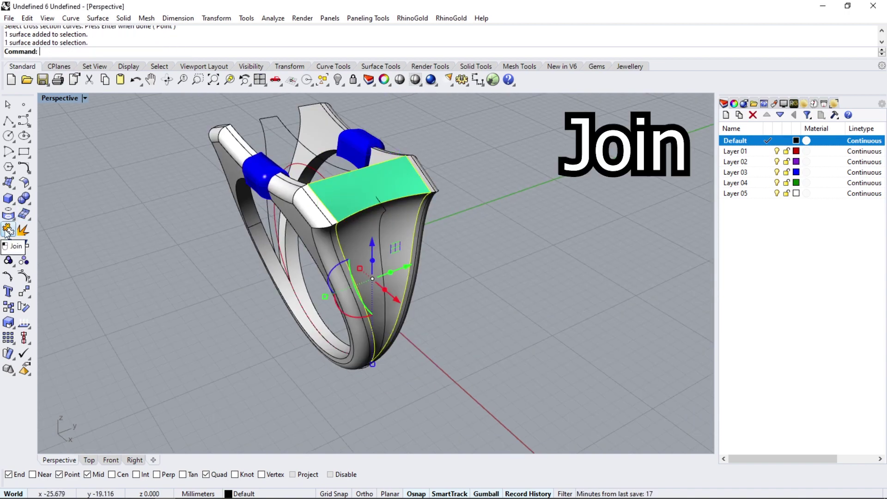
pyautogui.click(54, 205)
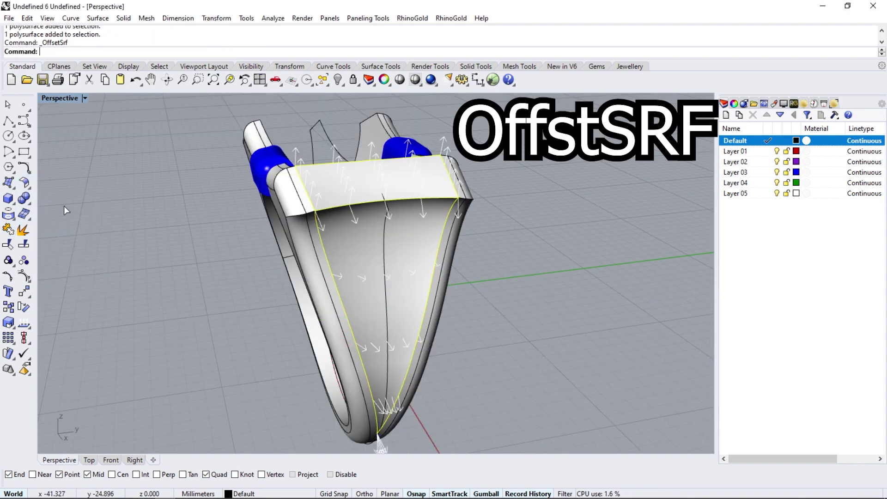
pyautogui.click(273, 51)
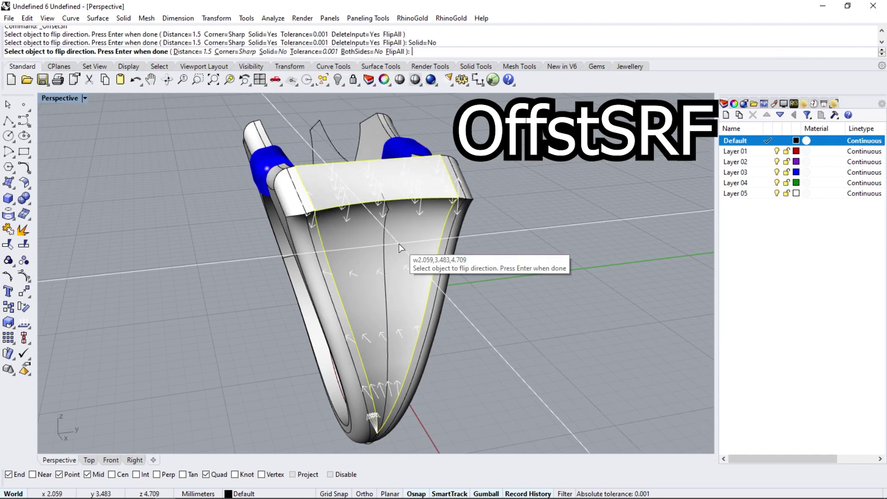
pyautogui.write('.5')
pyautogui.press('Return')
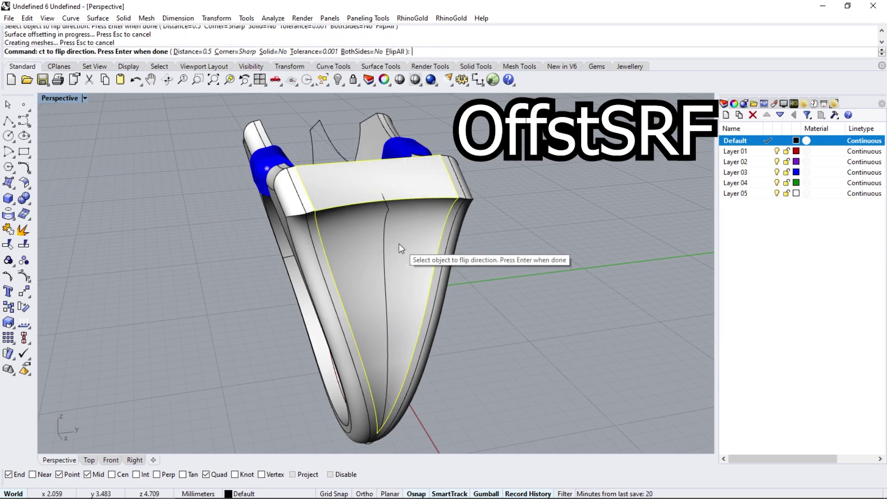
pyautogui.press('Delete')
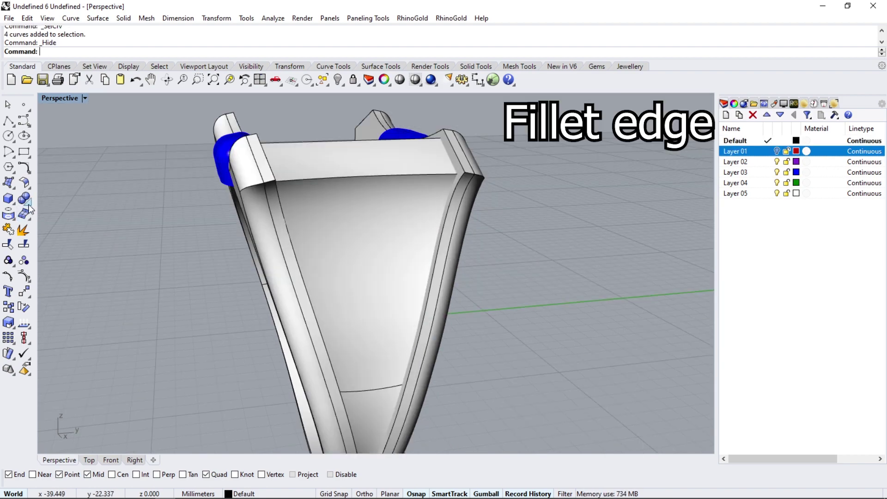
# - Fillet the top edge of the offset shell
pyautogui.click(24, 198)
pyautogui.click(113, 221)
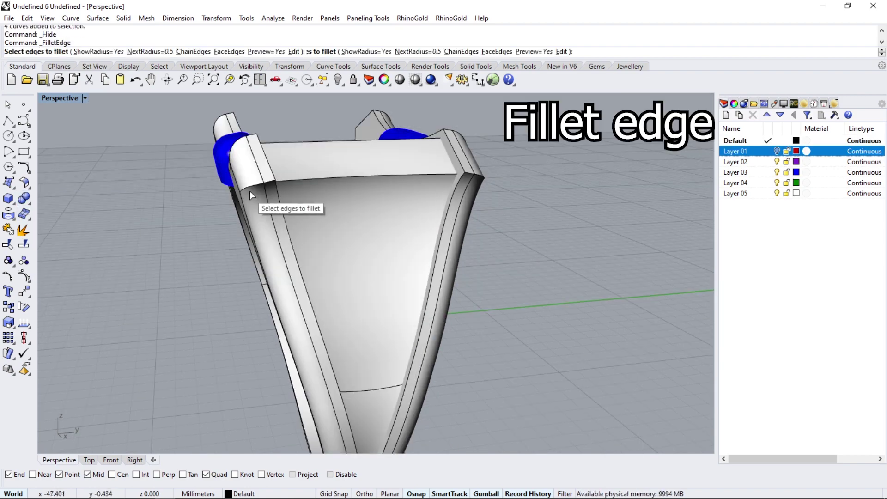
pyautogui.click(303, 179)
pyautogui.press('Return')
pyautogui.press('Return')
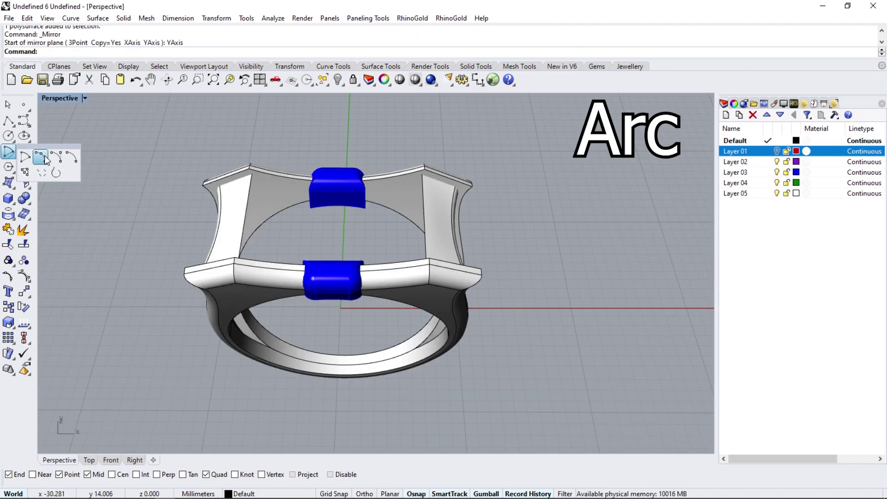
pyautogui.click(46, 178)
# - Draw an arc between the two top corners through a point above centre in Front view
pyautogui.click(244, 215)
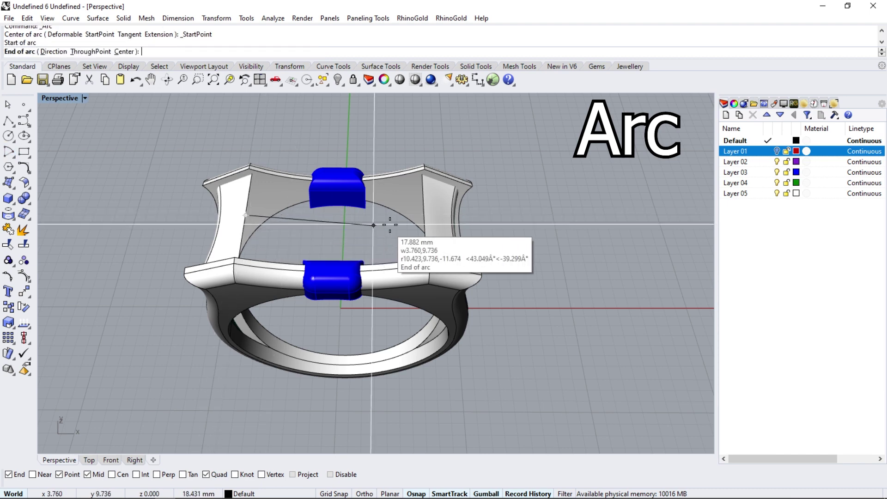
pyautogui.click(421, 215)
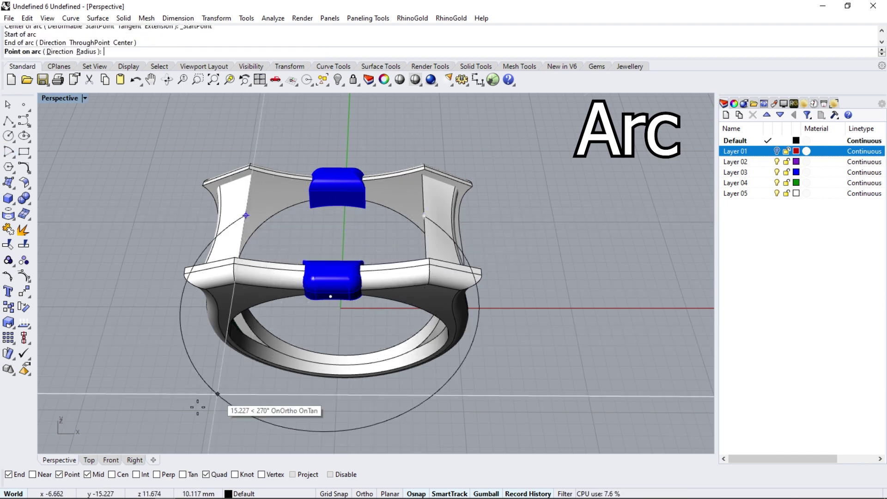
pyautogui.click(111, 460)
pyautogui.scroll(5, 326, 211)
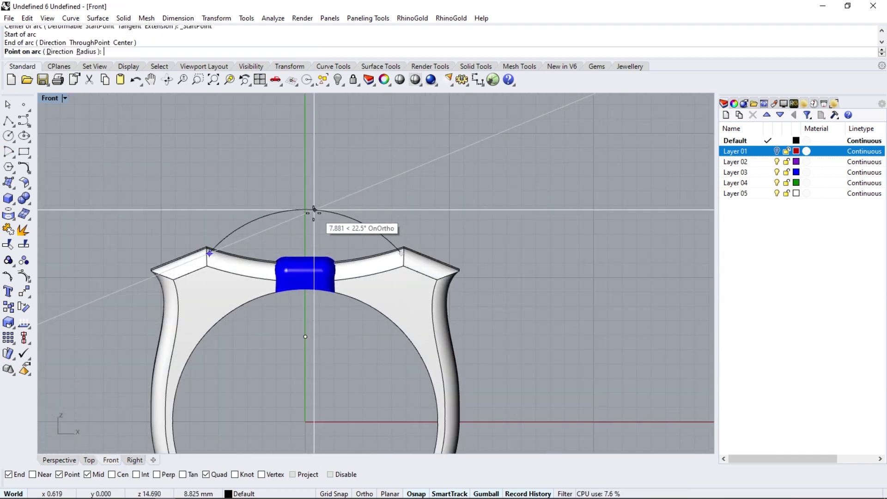
pyautogui.click(308, 219)
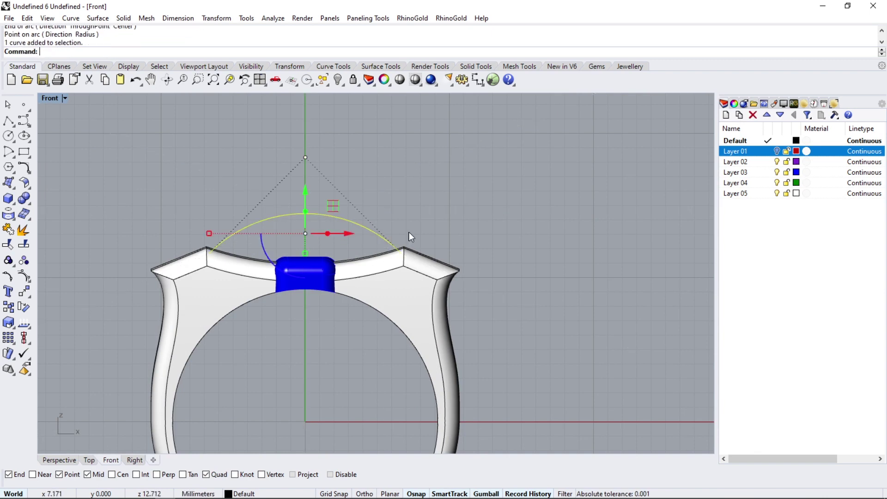
# - Rebuild the arc to 4 points, degree 3
pyautogui.click(29, 172)
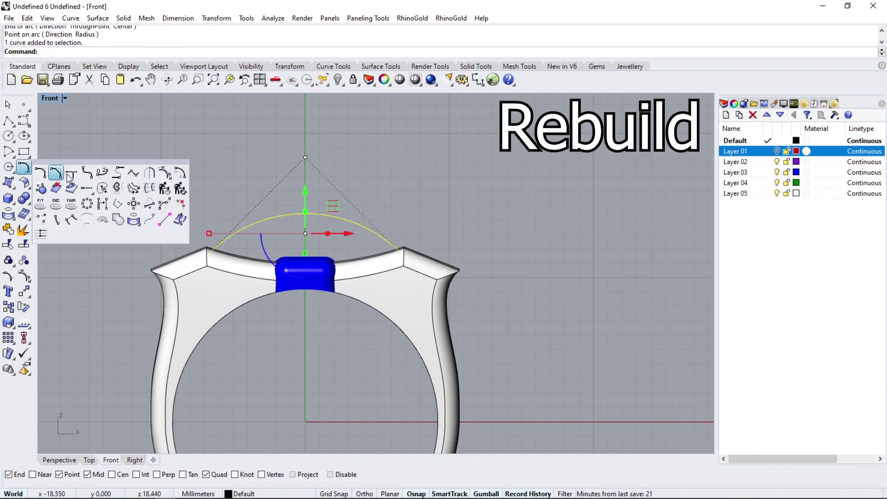
pyautogui.click(164, 188)
pyautogui.press('Return')
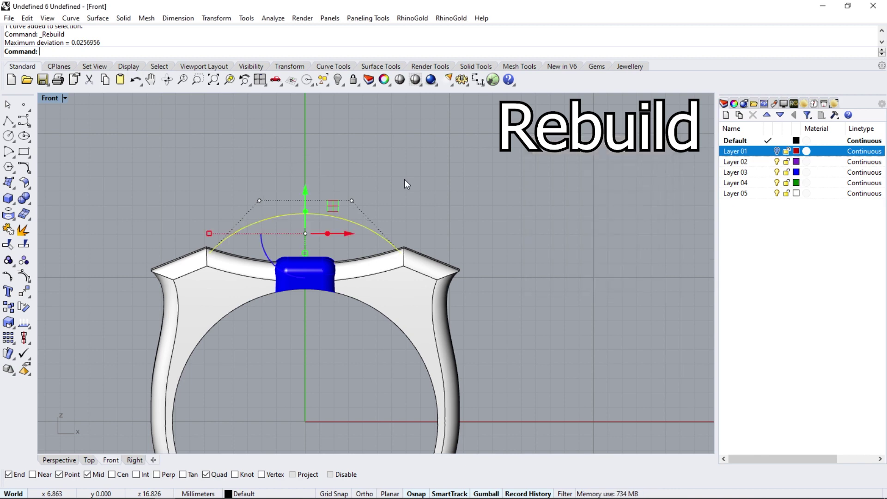
pyautogui.scroll(-3, 404, 179)
pyautogui.click(63, 457)
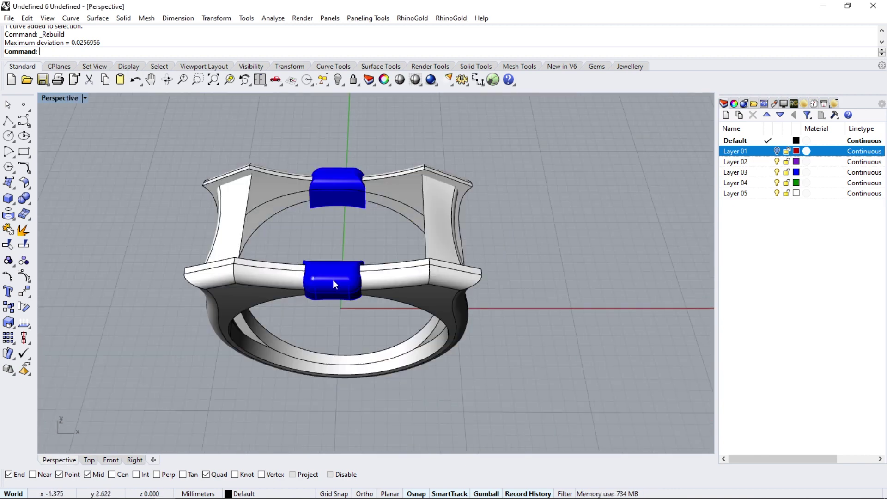
pyautogui.moveTo(333, 279); pyautogui.dragTo(290, 200, button='right')
# - Select the rebuilt arch curve and start extruding it into a surface
pyautogui.click(337, 163)
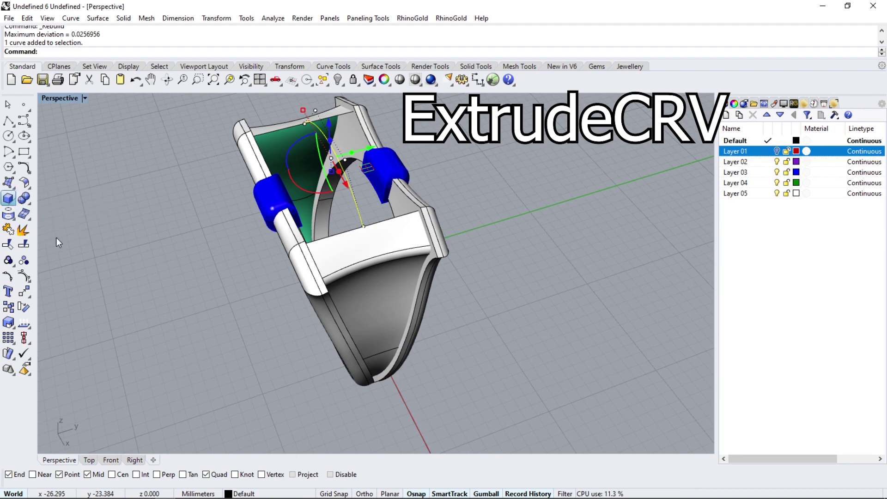
pyautogui.click(8, 198)
pyautogui.scroll(5, 295, 256)
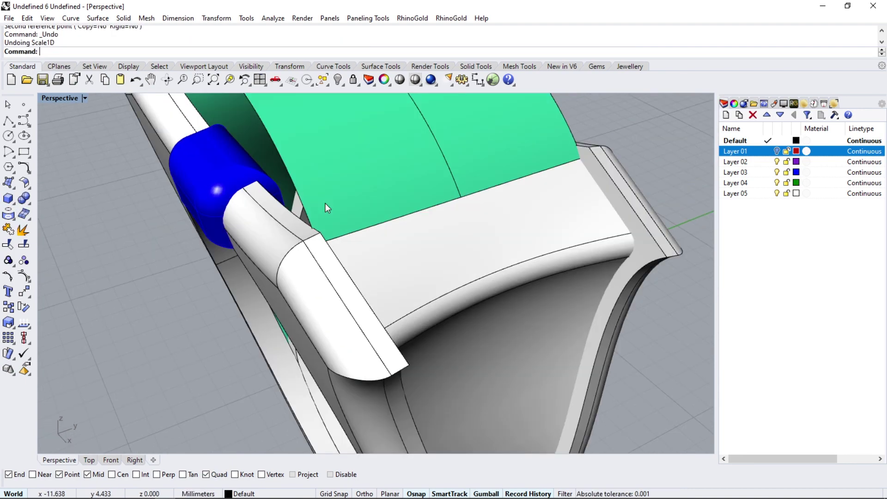
pyautogui.scroll(5, 325, 203)
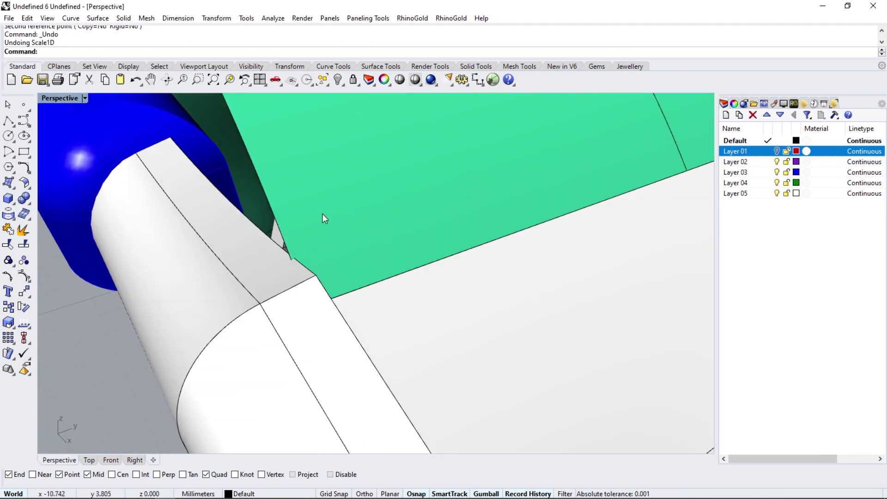
pyautogui.scroll(3, 280, 251)
pyautogui.scroll(-5, 305, 262)
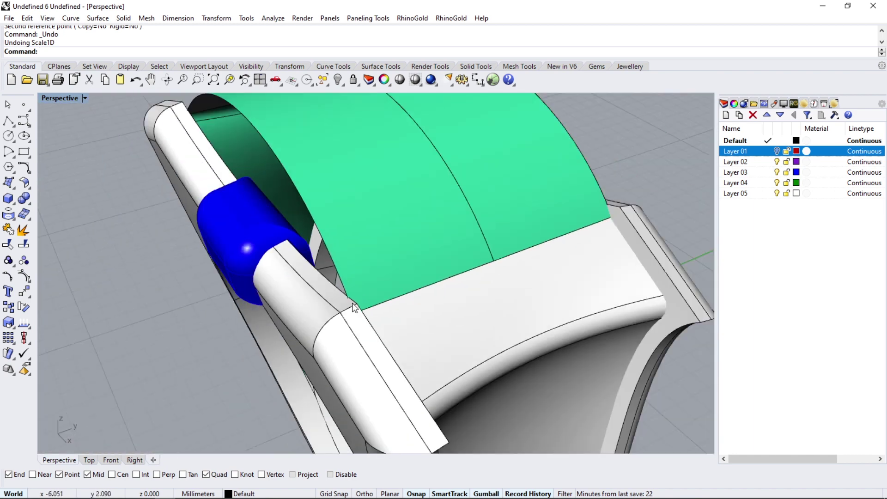
pyautogui.moveTo(308, 268)
pyautogui.mouseDown(button='right')
pyautogui.moveTo(220, 243)
pyautogui.moveTo(229, 238)
pyautogui.mouseUp(button='right')
# - Select the green top plate, begin resizing it, then cancel and deselect it
pyautogui.scroll(2, 229, 237)
pyautogui.click(255, 237)
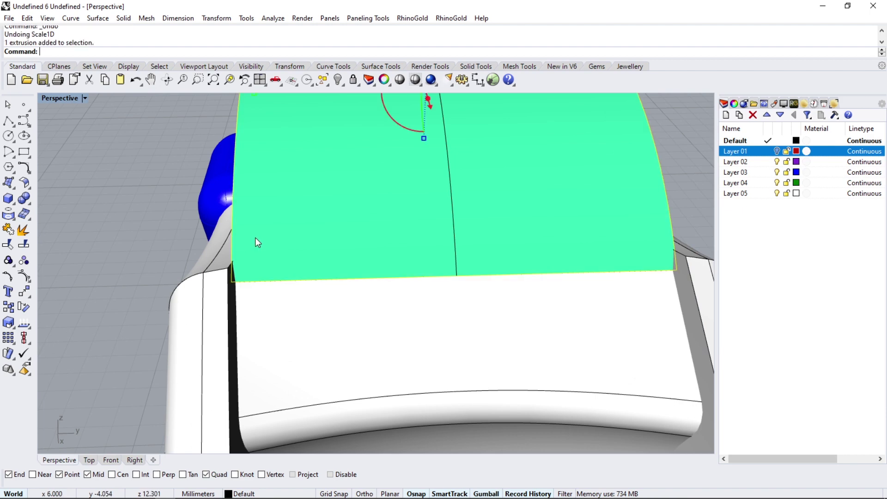
pyautogui.scroll(-3, 256, 241)
pyautogui.scroll(2, 145, 200)
pyautogui.scroll(1, 198, 190)
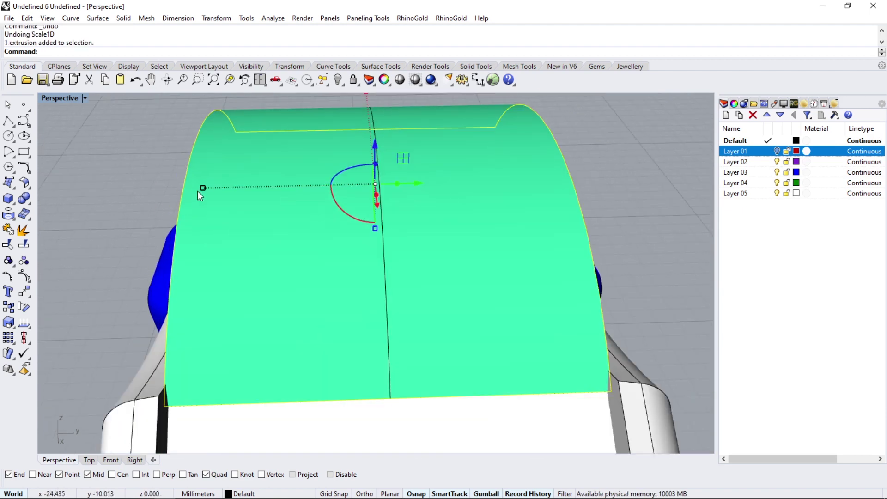
pyautogui.moveTo(204, 188); pyautogui.dragTo(204, 188)
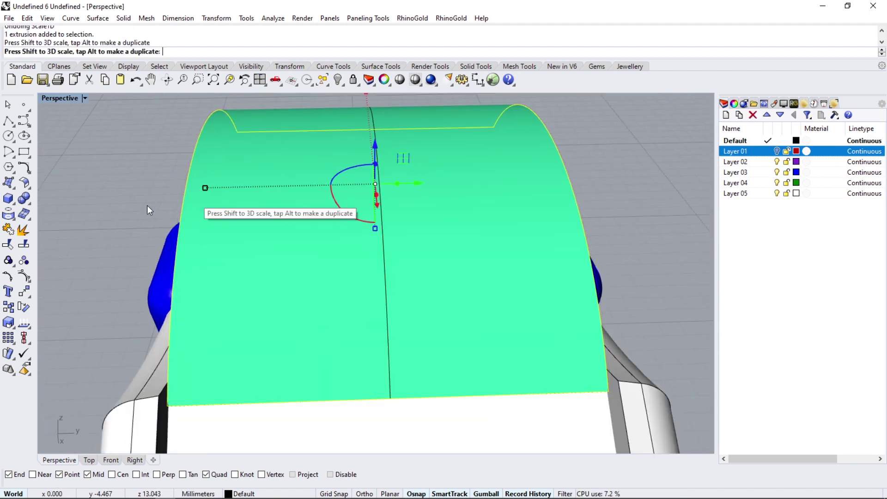
pyautogui.click(114, 206)
pyautogui.moveTo(114, 206)
pyautogui.mouseDown(button='right')
pyautogui.moveTo(152, 178)
pyautogui.moveTo(273, 193)
pyautogui.moveTo(295, 139)
pyautogui.mouseUp(button='right')
pyautogui.scroll(-5, 273, 193)
# - Extrude the top curve one-sided along a straight-down direction set in the Front view
pyautogui.click(11, 202)
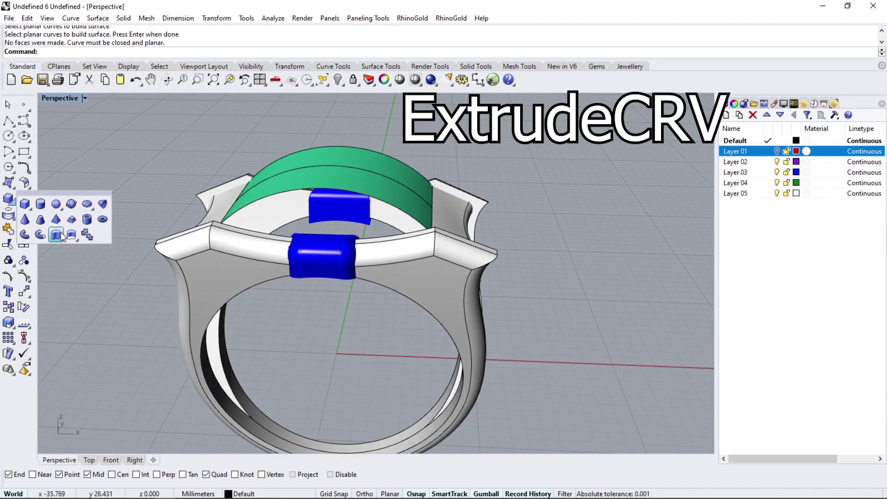
pyautogui.click(276, 251)
pyautogui.press('Return')
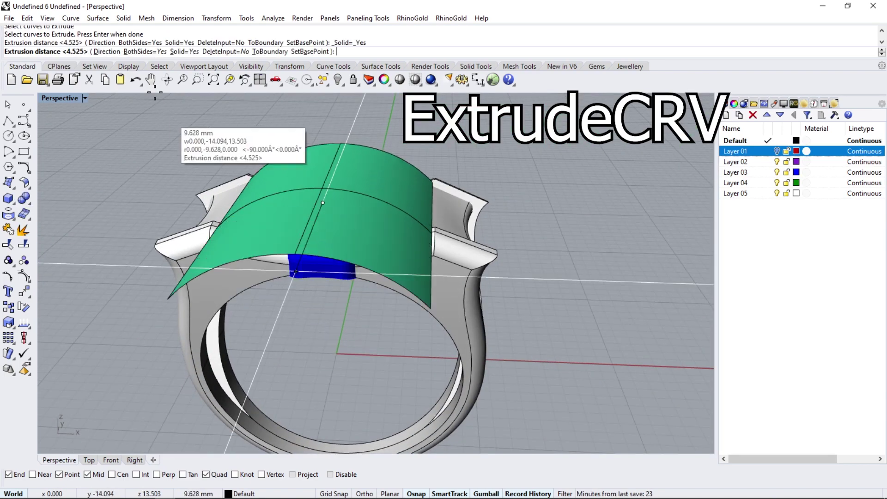
pyautogui.click(102, 51)
pyautogui.click(111, 460)
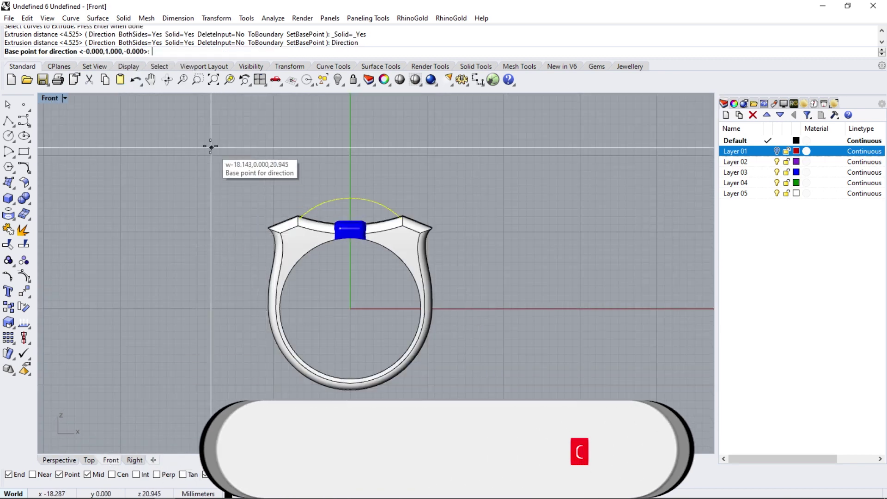
pyautogui.click(210, 146)
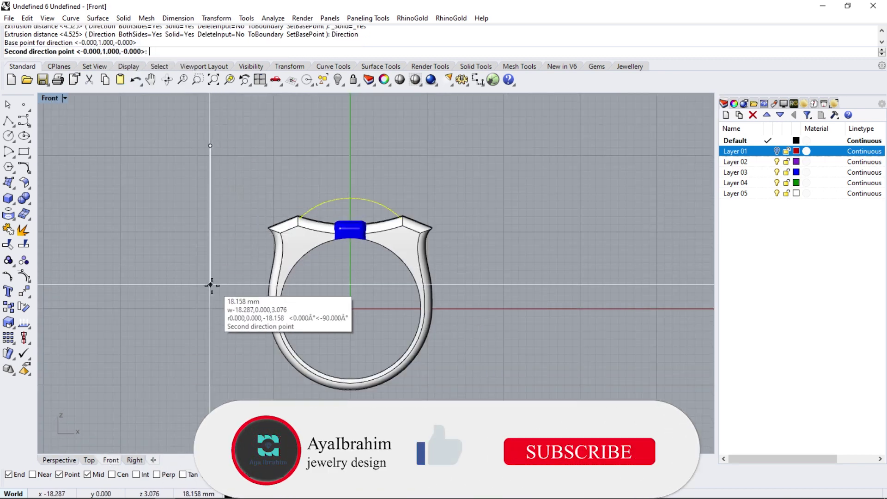
pyautogui.click(211, 284)
pyautogui.click(139, 51)
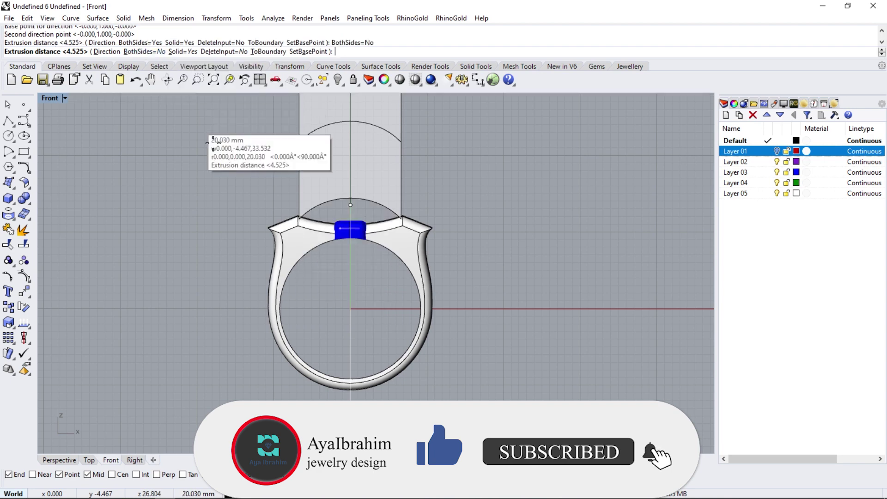
pyautogui.scroll(3, 337, 241)
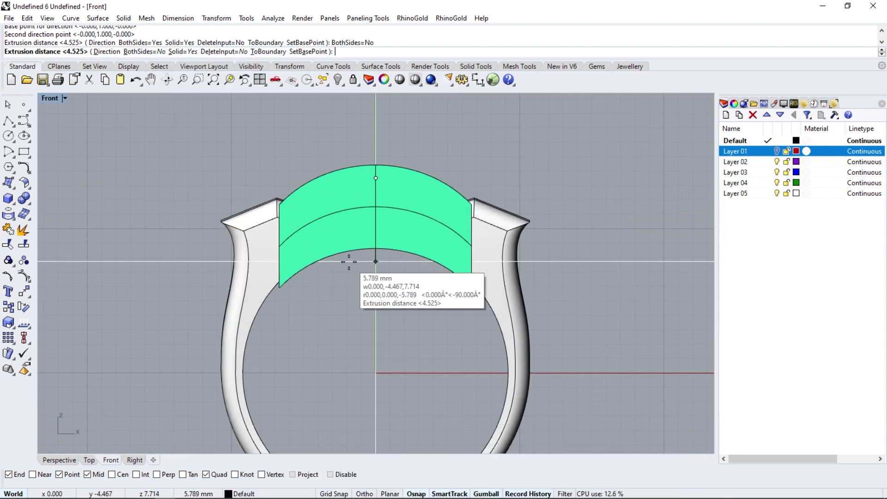
pyautogui.click(326, 253)
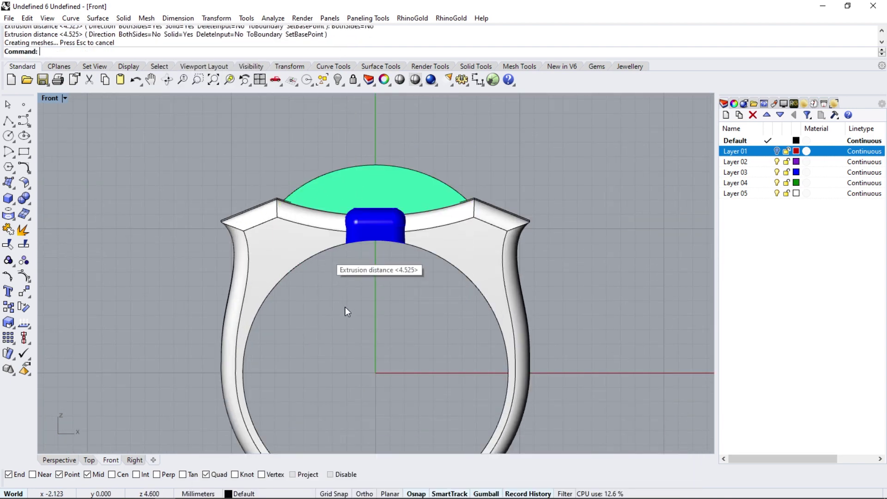
pyautogui.click(60, 459)
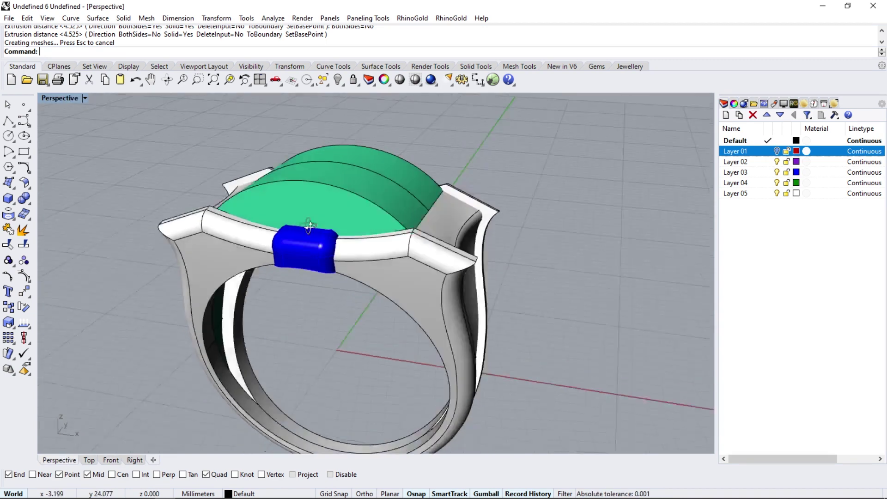
pyautogui.moveTo(78, 448)
pyautogui.mouseDown(button='right')
pyautogui.moveTo(218, 262)
pyautogui.moveTo(305, 253)
pyautogui.mouseUp(button='right')
# - Mirror a copy of the blue bar across the X axis
pyautogui.click(305, 253)
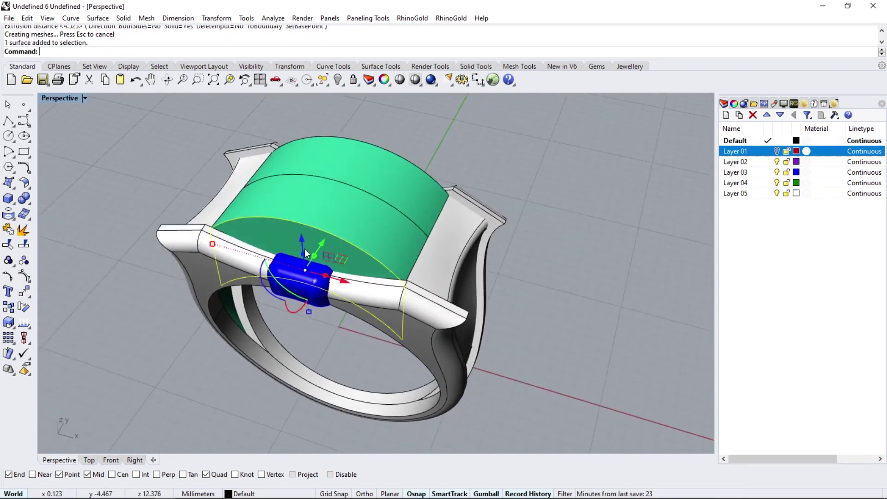
pyautogui.click(27, 294)
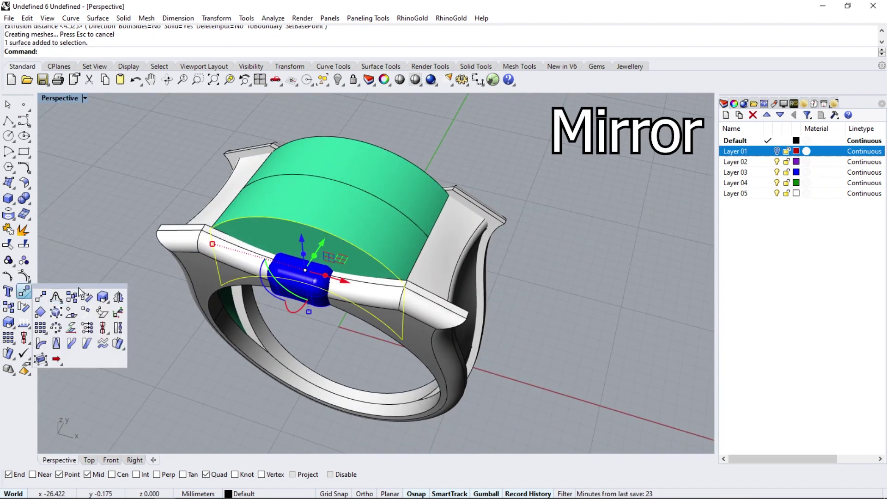
pyautogui.click(119, 297)
pyautogui.click(137, 51)
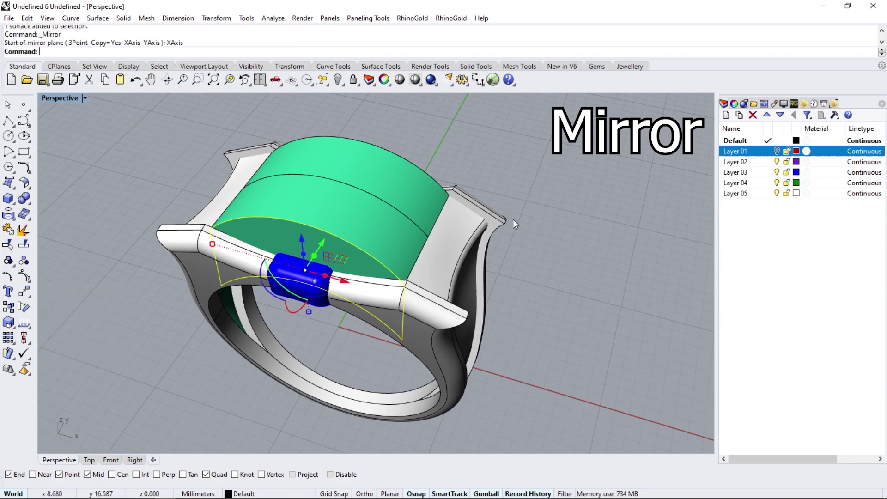
# - Orbit around the ring and select the green top plate
pyautogui.moveTo(324, 208)
pyautogui.mouseDown(button='right')
pyautogui.moveTo(431, 101)
pyautogui.moveTo(545, 212)
pyautogui.moveTo(385, 221)
pyautogui.moveTo(351, 209)
pyautogui.moveTo(405, 234)
pyautogui.mouseUp(button='right')
pyautogui.click(351, 210)
pyautogui.click(12, 220)
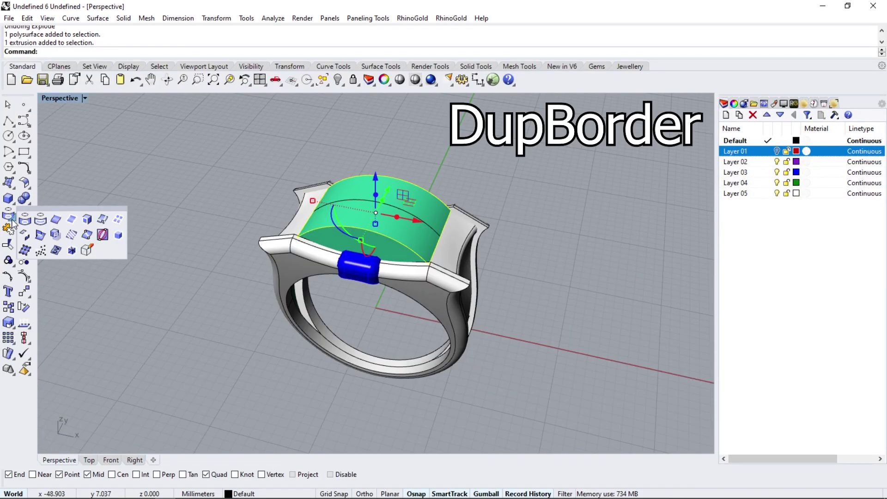
# - Duplicate the green plate's border and offset that curve 0.5 along the surface
pyautogui.click(71, 235)
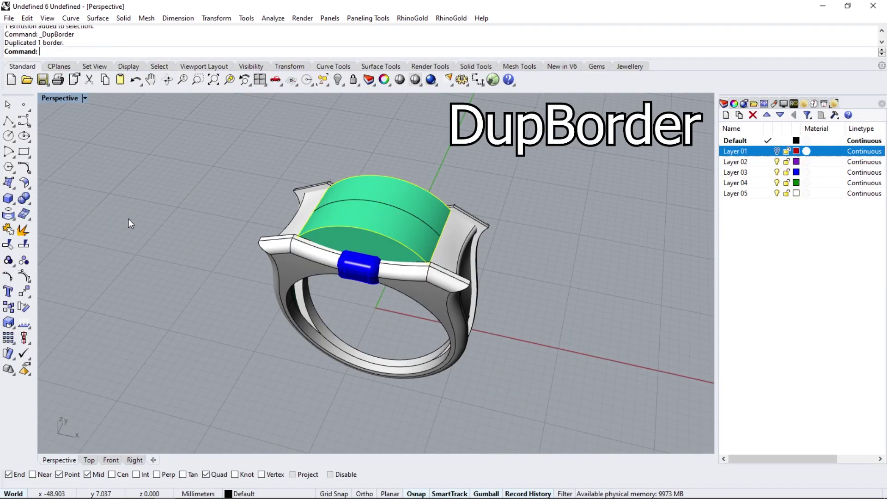
pyautogui.click(27, 181)
pyautogui.click(88, 189)
pyautogui.write('.5')
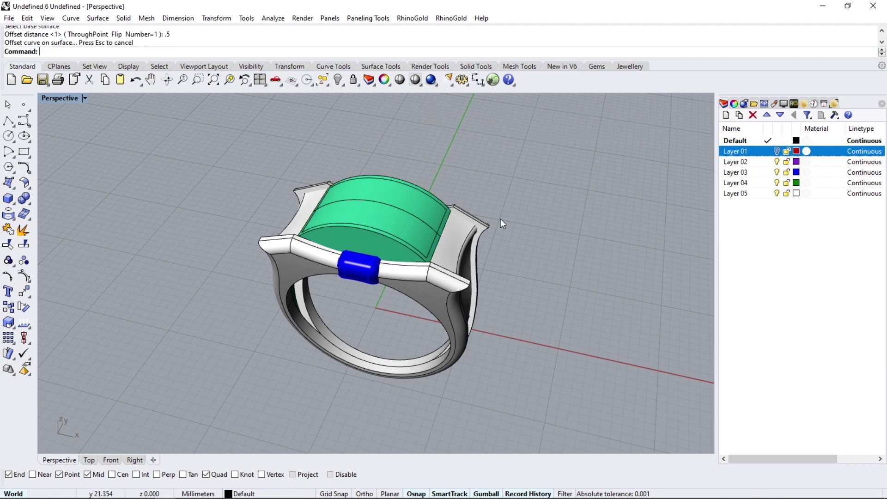
pyautogui.moveTo(500, 218); pyautogui.dragTo(390, 201, button='right')
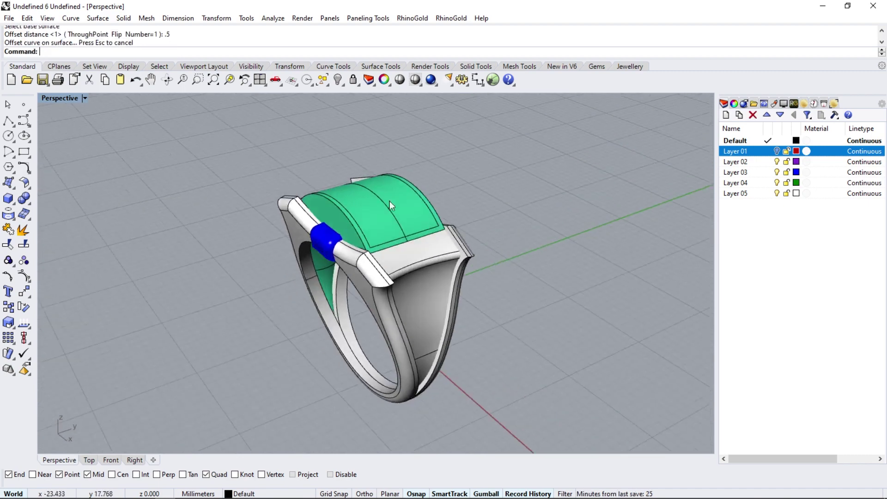
# - Offset the green top into a 1.2 solid shell
pyautogui.click(31, 195)
pyautogui.click(262, 52)
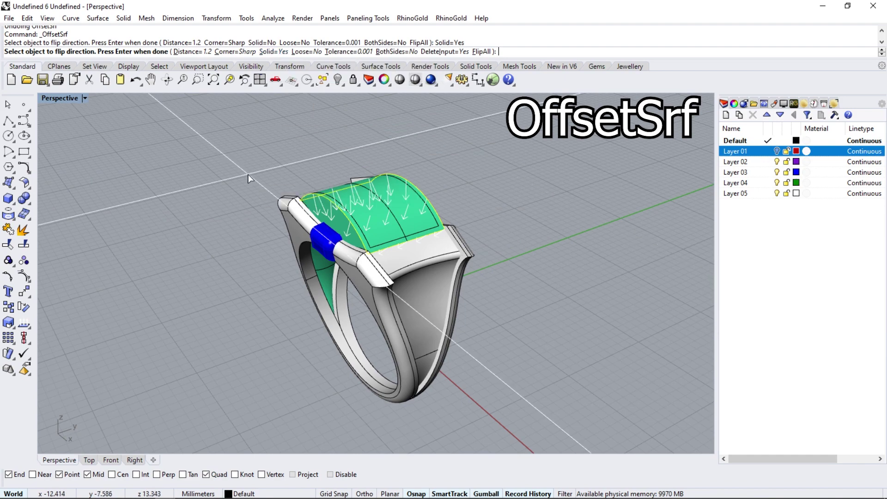
pyautogui.press('Return')
pyautogui.moveTo(205, 227)
pyautogui.mouseDown(button='right')
pyautogui.moveTo(617, 186)
pyautogui.moveTo(326, 174)
pyautogui.moveTo(293, 238)
pyautogui.moveTo(298, 262)
pyautogui.mouseUp(button='right')
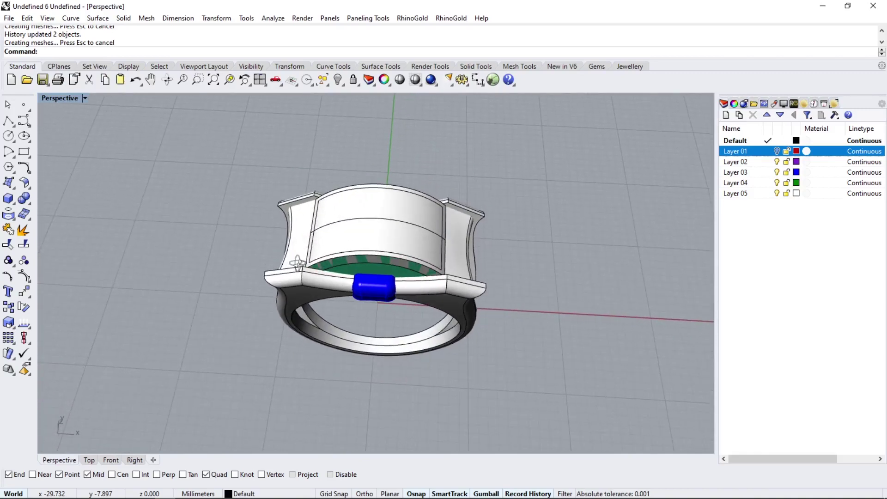
# - Split the shell into two pieces with the offset curve
pyautogui.click(31, 242)
pyautogui.scroll(1, 382, 254)
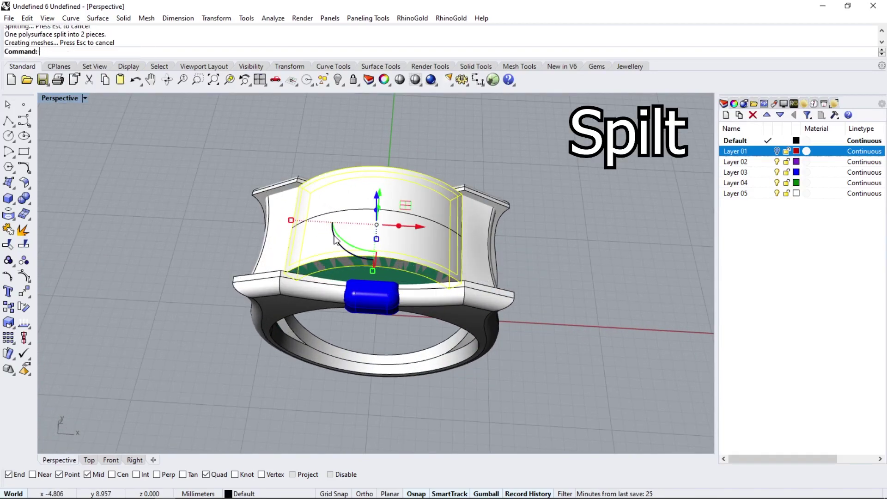
pyautogui.click(28, 186)
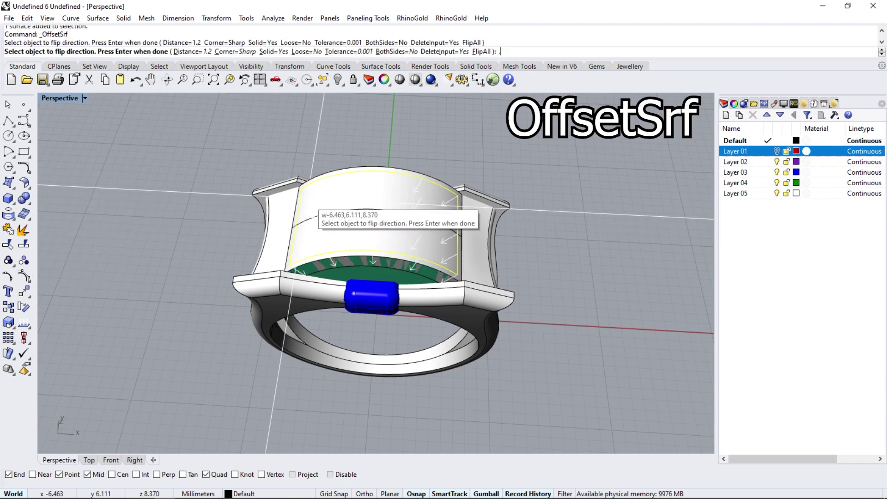
# - Offset the front panel by 0.5, then extract and delete its outer face
pyautogui.write('5')
pyautogui.press('Return')
pyautogui.press('Return')
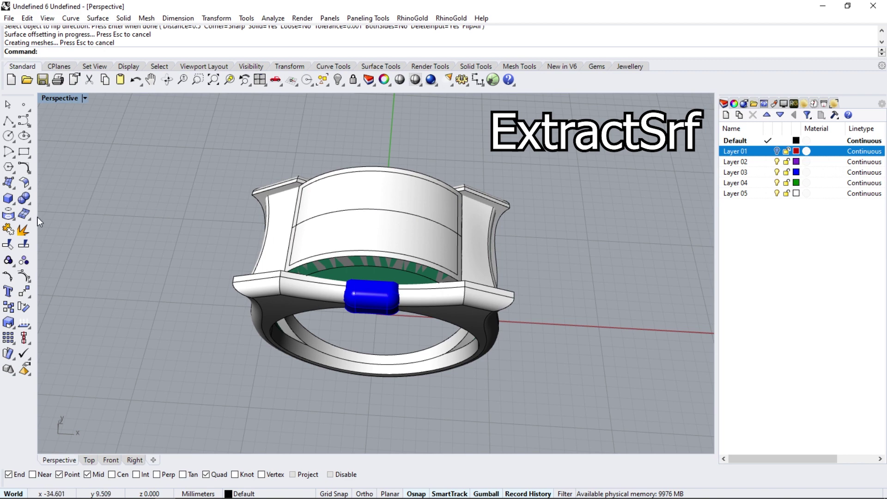
pyautogui.click(392, 233)
pyautogui.press('Return')
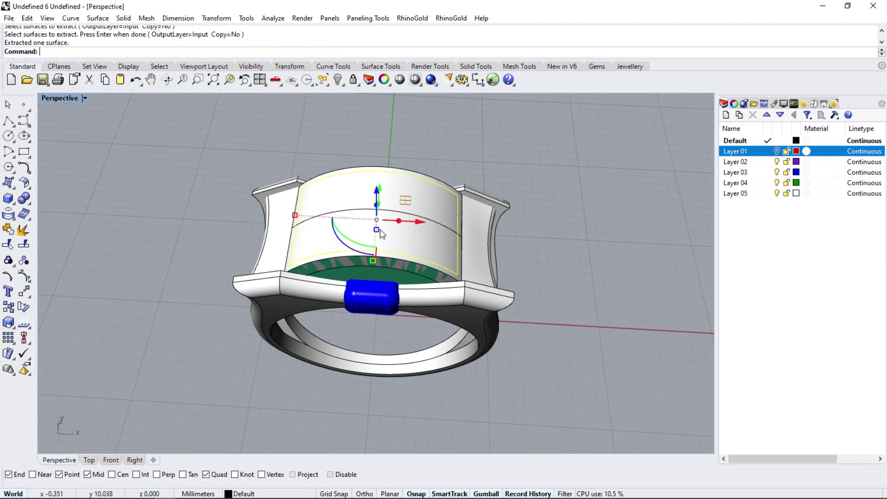
pyautogui.press('Delete')
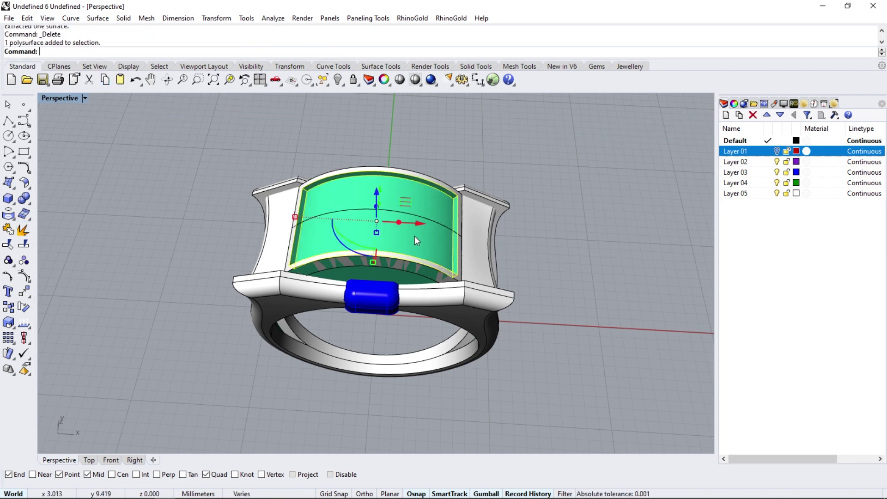
# - Join the two remaining top pieces into one closed solid
pyautogui.keyDown('shift'); pyautogui.click(414, 236); pyautogui.keyUp('shift')
pyautogui.click(8, 214)
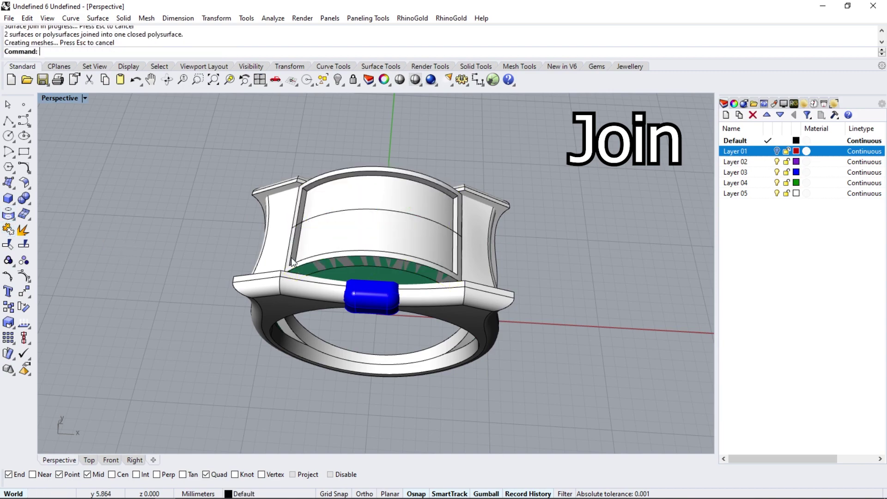
pyautogui.moveTo(379, 217)
pyautogui.mouseDown(button='right')
pyautogui.moveTo(502, 202)
pyautogui.moveTo(321, 290)
pyautogui.mouseUp(button='right')
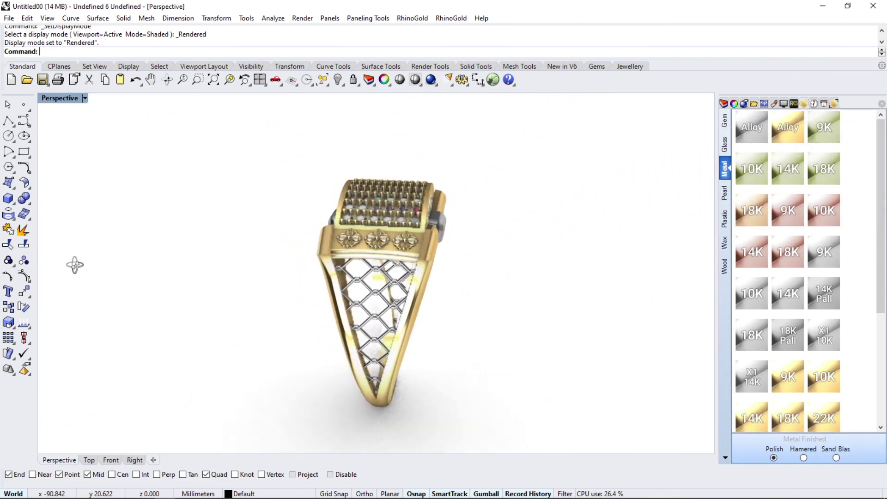
# - Orbit the rendered gold ring to its far side, then to a standing three-quarter view
pyautogui.moveTo(707, 272)
pyautogui.mouseDown(button='right')
pyautogui.moveTo(134, 258)
pyautogui.moveTo(264, 259)
pyautogui.moveTo(377, 276)
pyautogui.moveTo(491, 273)
pyautogui.moveTo(529, 333)
pyautogui.moveTo(539, 397)
pyautogui.mouseUp(button='right')
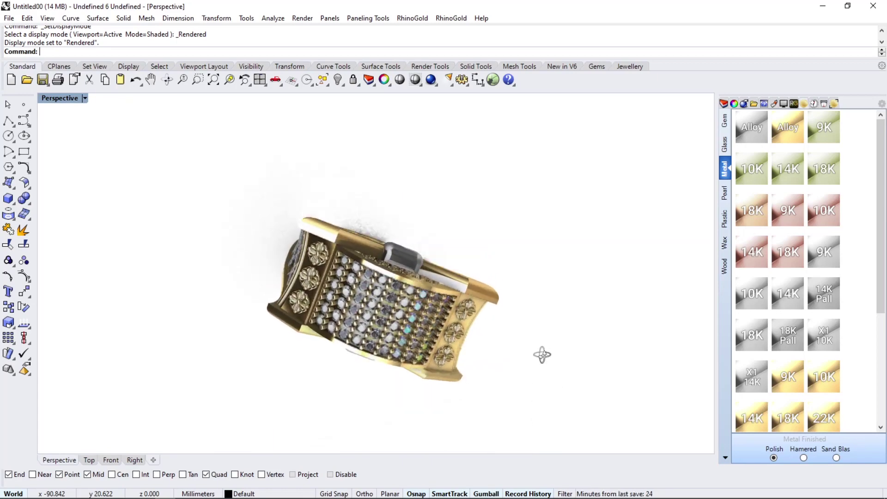
pyautogui.moveTo(542, 355)
pyautogui.mouseDown(button='right')
pyautogui.moveTo(565, 277)
pyautogui.moveTo(589, 262)
pyautogui.moveTo(630, 266)
pyautogui.mouseUp(button='right')
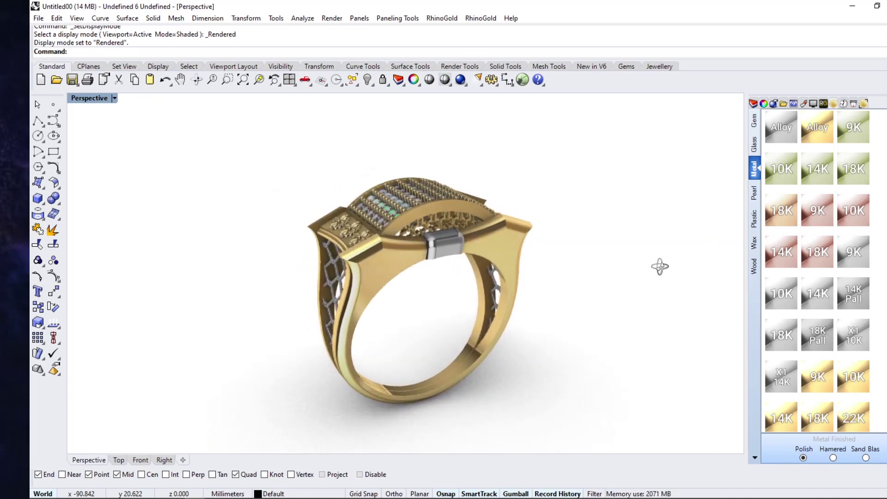